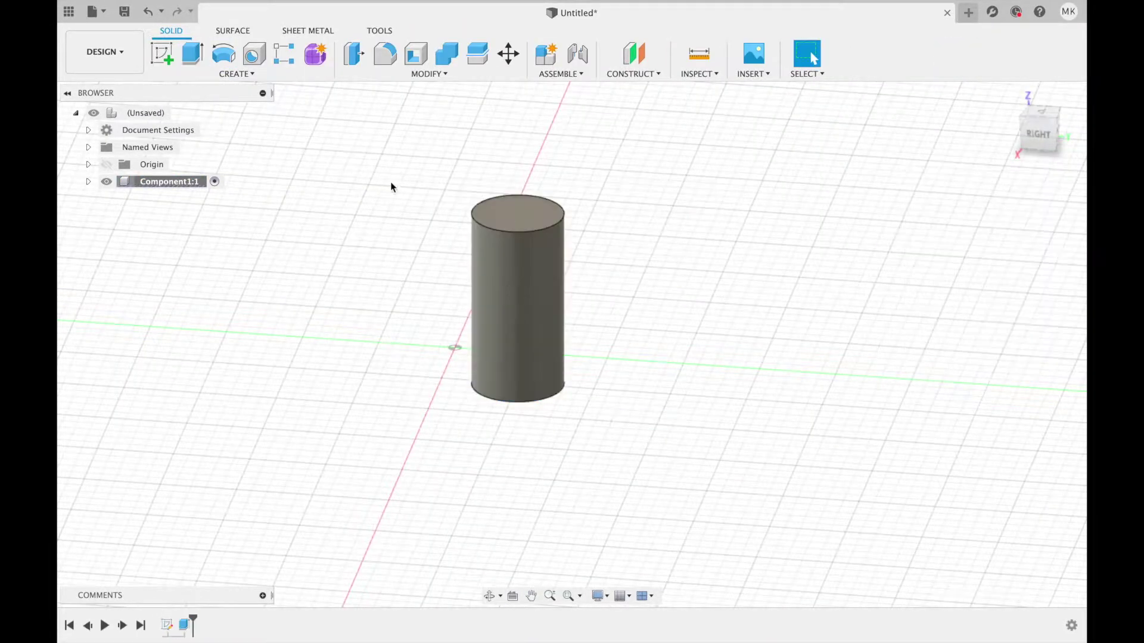
- Orbit beneath the tall cylinder and remove the unneeded Body2
{"action": "middle_click_drag", "start_coordinate": [391, 187], "coordinate": [536, 319], "text": "shift"}
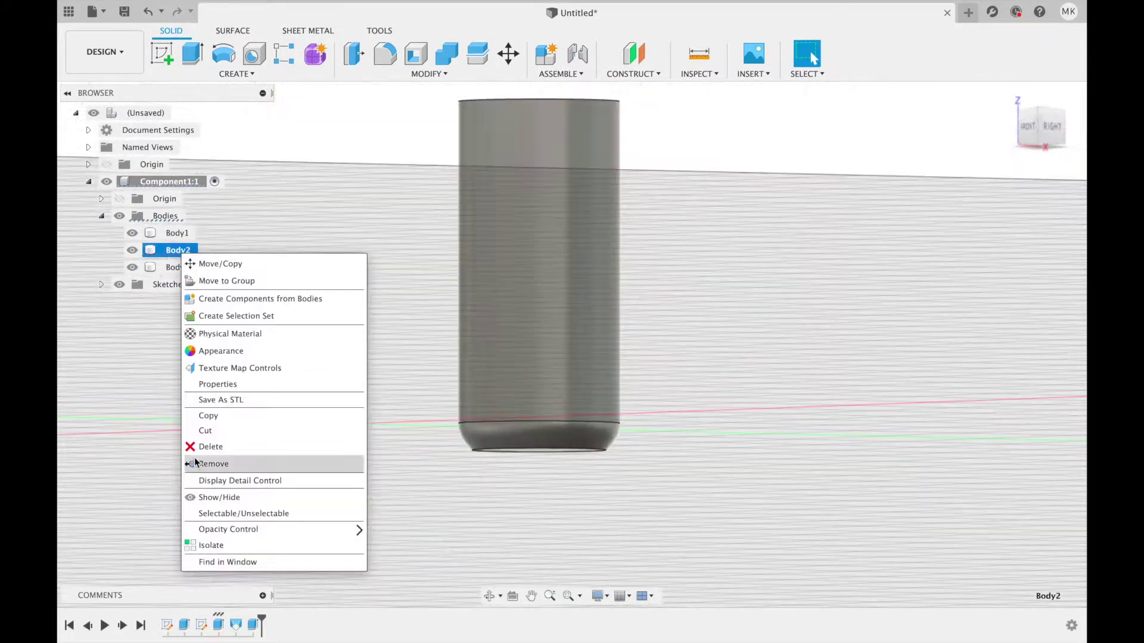
{"action": "left_click", "coordinate": [212, 463]}
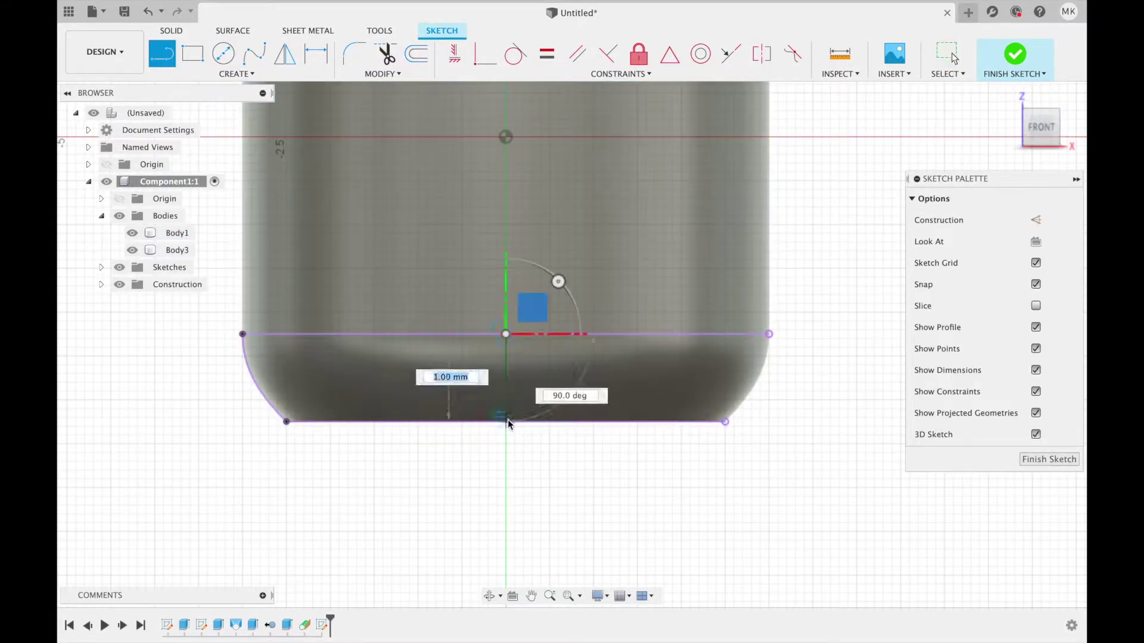
- Cut the trimmed line-and-arc stem profile and loft the two circular profiles into Body6
{"action": "left_click", "coordinate": [507, 422]}
{"action": "left_click", "coordinate": [505, 378]}
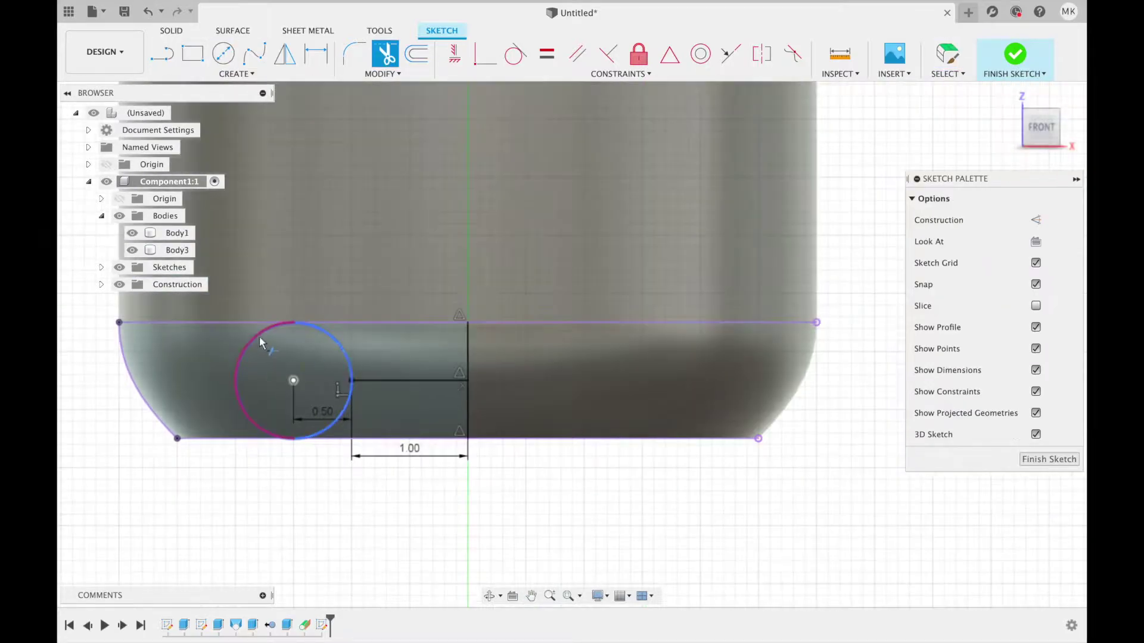
{"action": "left_click", "coordinate": [259, 338]}
{"action": "key", "text": "l"}
{"action": "left_click", "coordinate": [468, 380]}
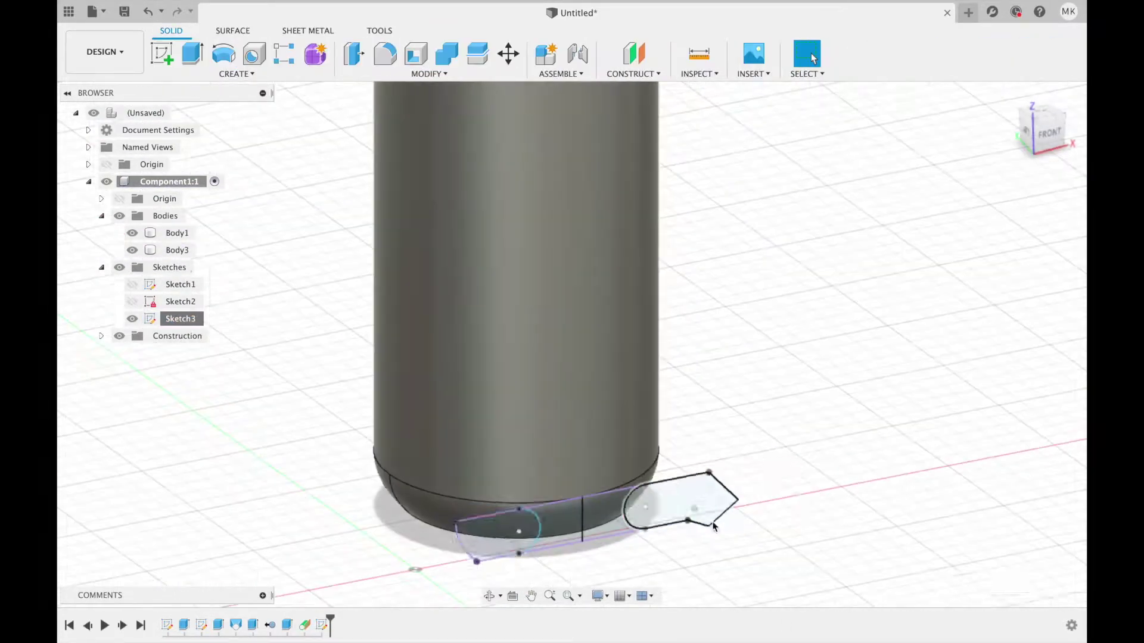
{"action": "left_click", "coordinate": [1011, 426]}
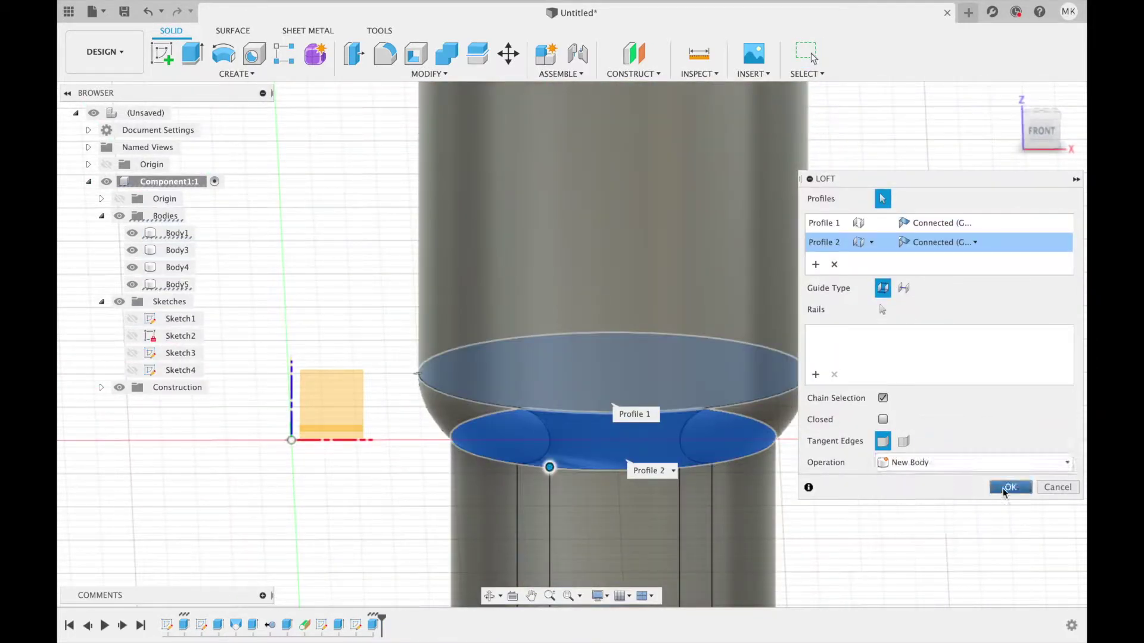
{"action": "left_click", "coordinate": [1007, 488]}
- Split the lofted body with Split Body, then offset curves in the head disc sketch
{"action": "left_click", "coordinate": [429, 73]}
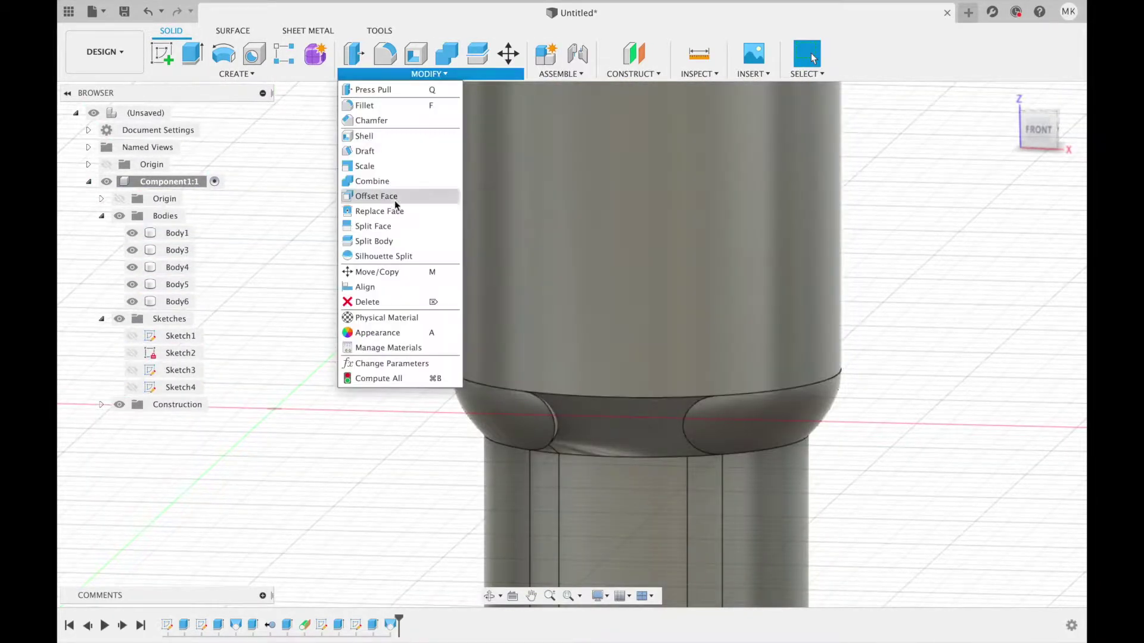
{"action": "left_click", "coordinate": [374, 241]}
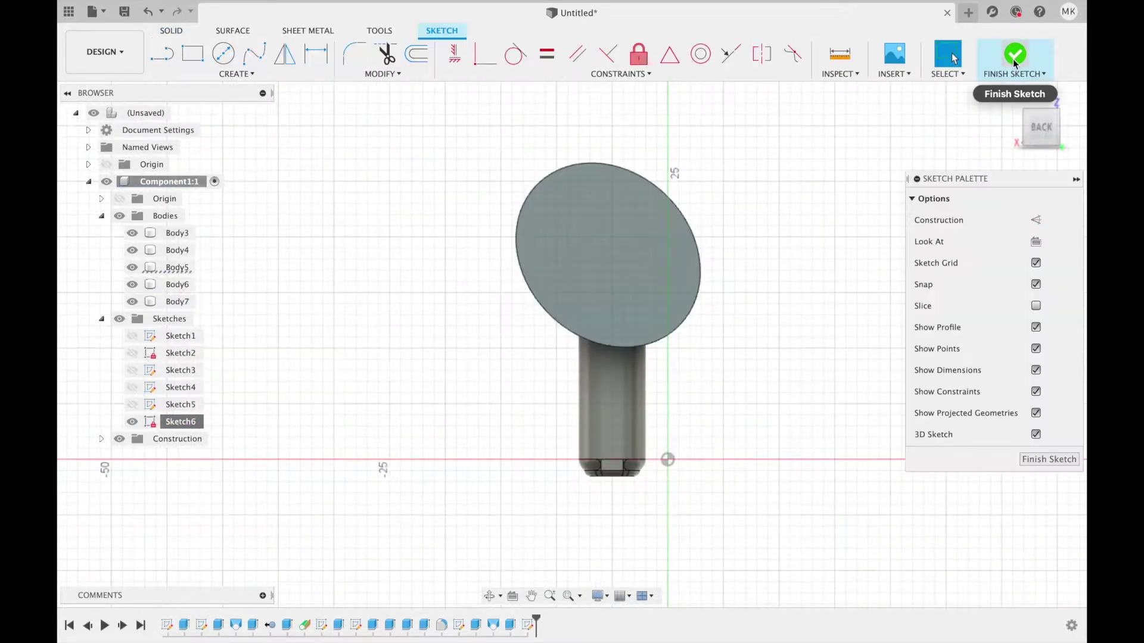
{"action": "key", "text": "o"}
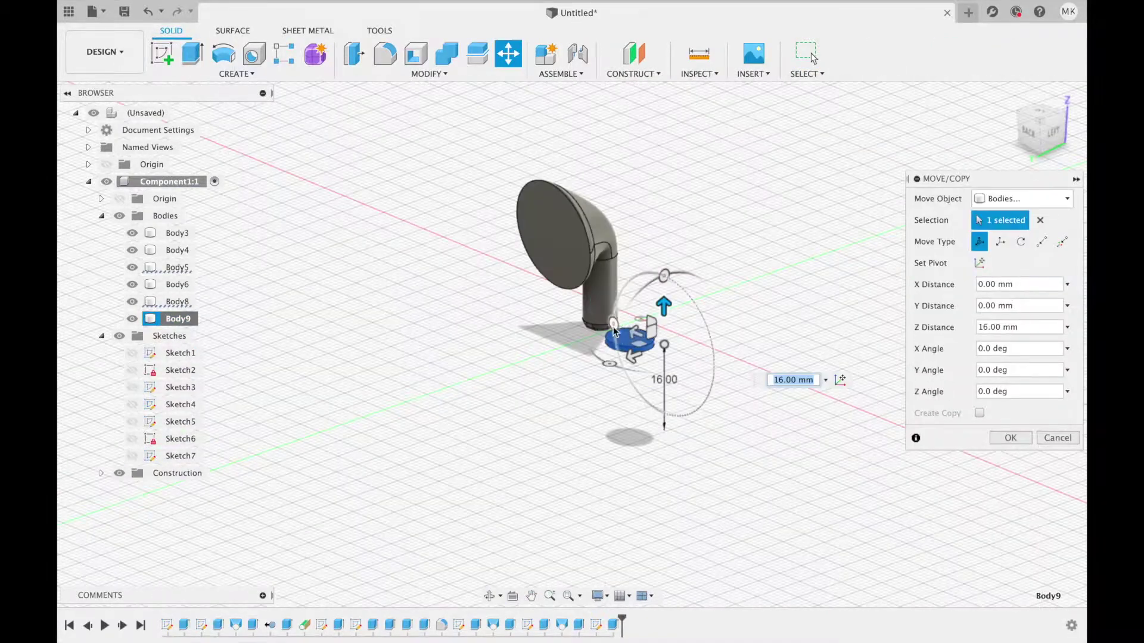
- From the LEFT view, rotate the small disc Body9 by 5 degrees
{"action": "left_click", "coordinate": [1039, 154]}
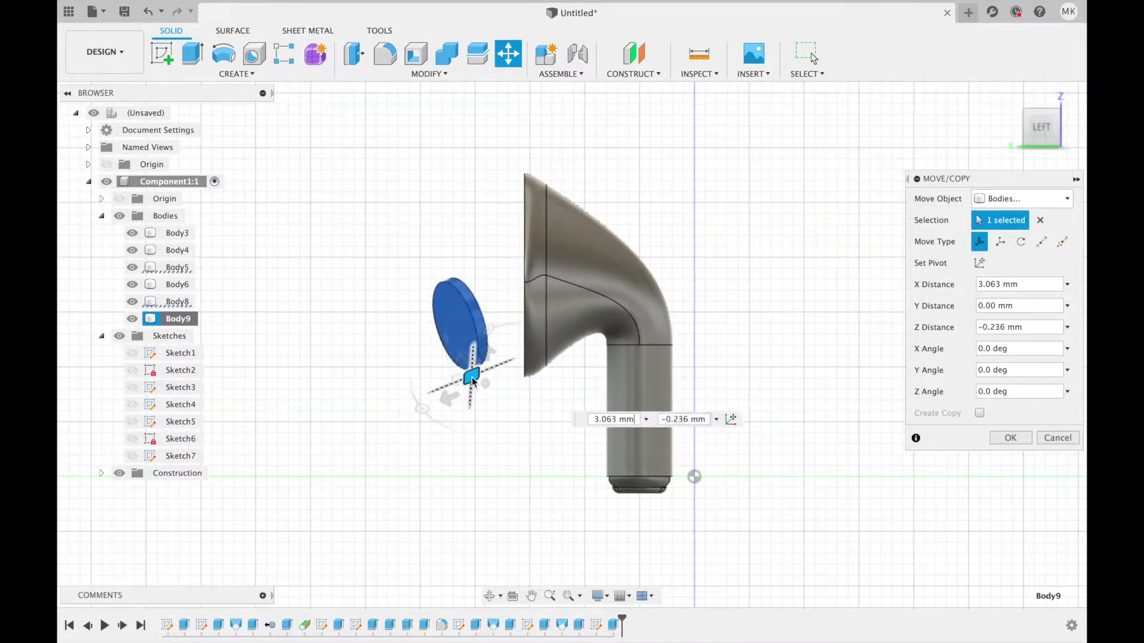
{"action": "left_click_drag", "start_coordinate": [470, 358], "coordinate": [501, 342]}
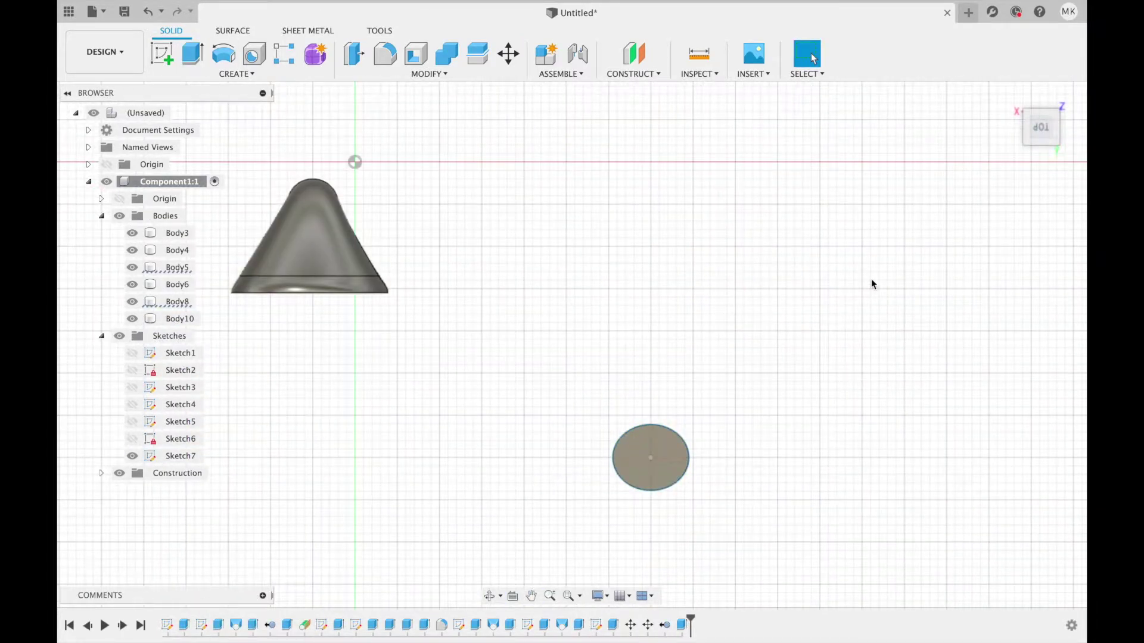
- Rotate the small disc about the Y axis and tilt it 25 degrees about X
{"action": "left_click", "coordinate": [1040, 145]}
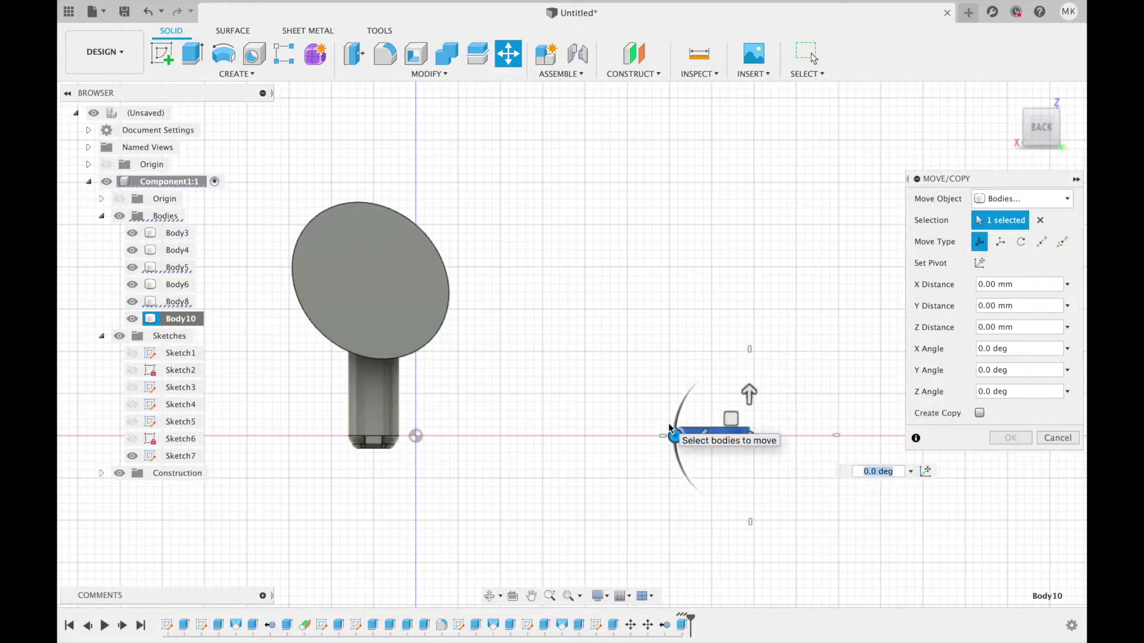
{"action": "middle_click_drag", "start_coordinate": [670, 428], "coordinate": [641, 405], "text": "shift"}
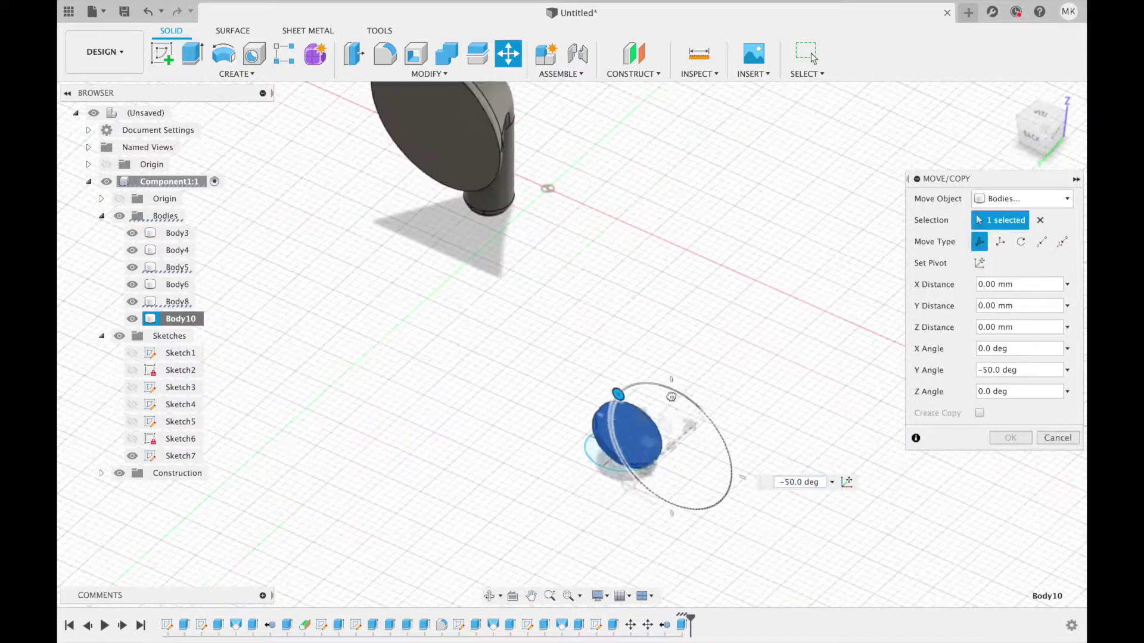
{"action": "left_click", "coordinate": [1031, 134]}
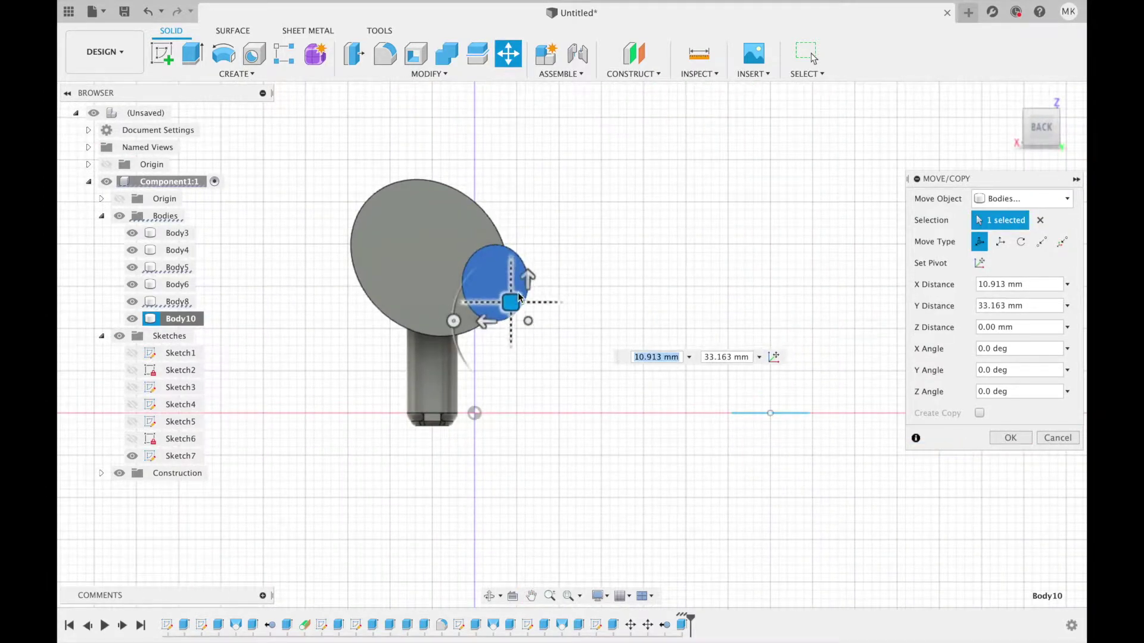
{"action": "scroll", "coordinate": [516, 306], "scroll_direction": "up", "scroll_amount": 5}
{"action": "middle_click_drag", "start_coordinate": [505, 368], "coordinate": [536, 334], "text": "shift"}
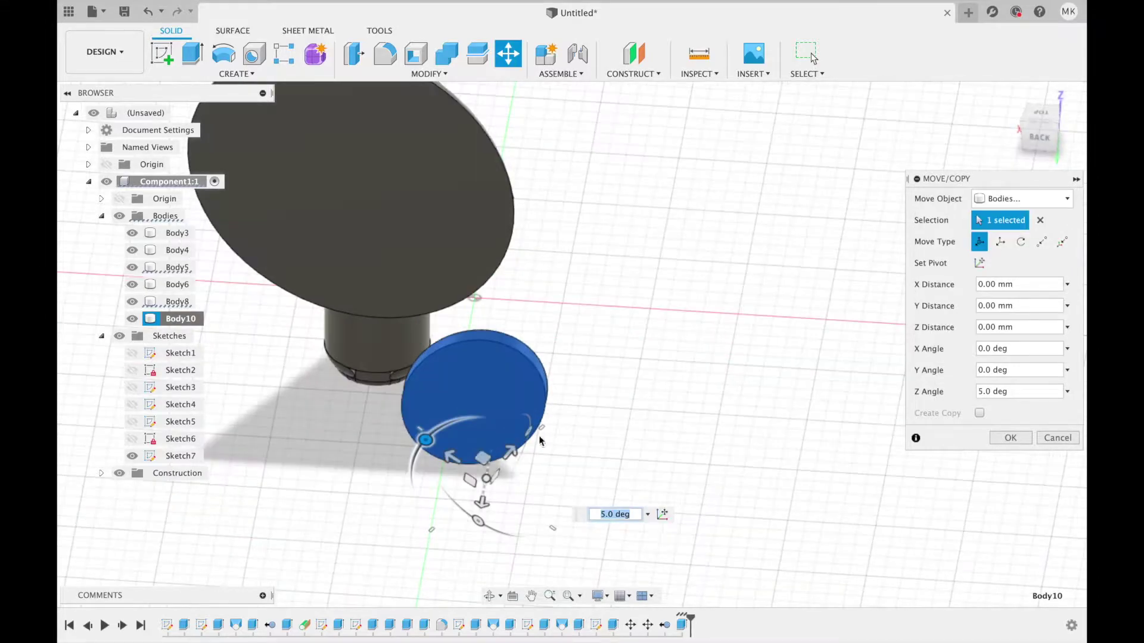
{"action": "left_click", "coordinate": [1034, 132]}
{"action": "middle_click_drag", "start_coordinate": [704, 252], "coordinate": [618, 405], "text": "shift"}
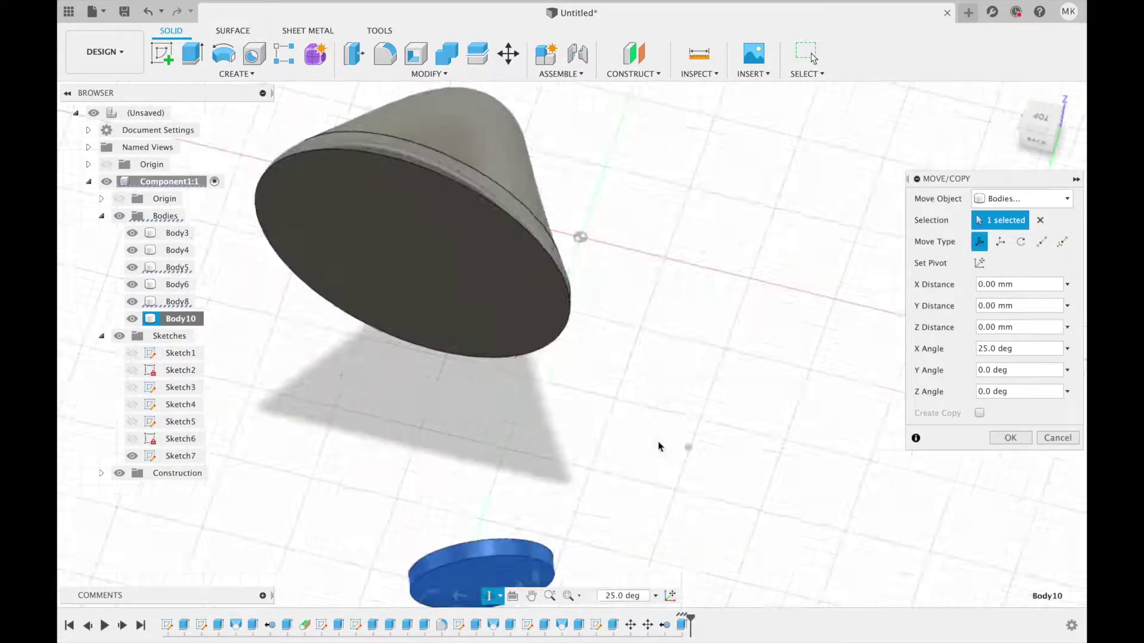
- Commit the rotation, reposition the disc, and orbit to view head and disc together
{"action": "key", "text": "Return"}
{"action": "key", "text": "m"}
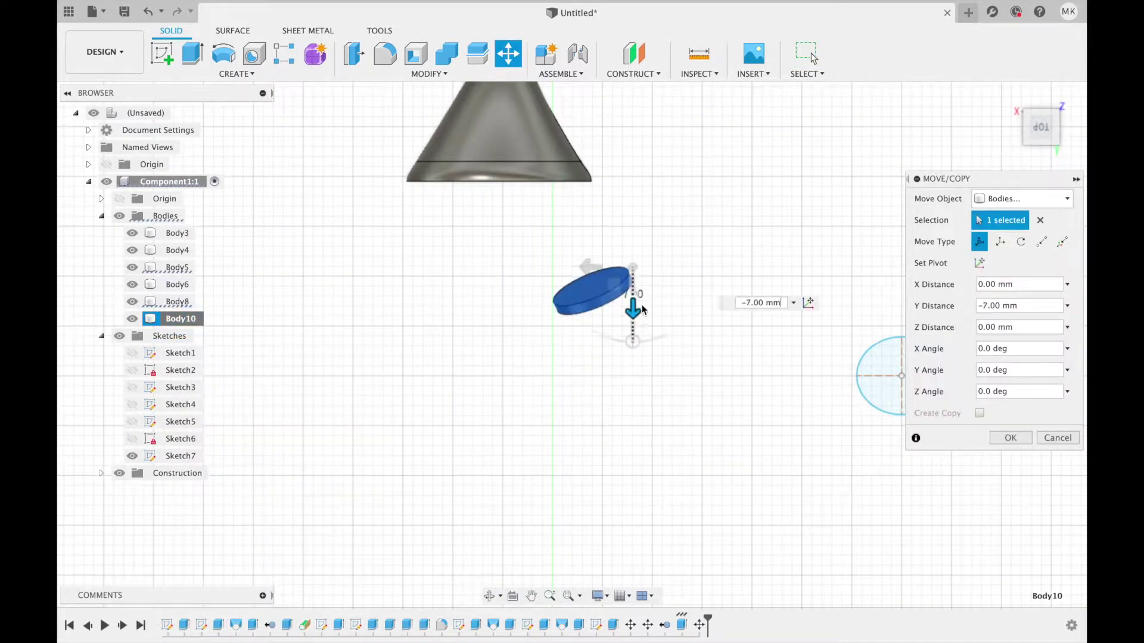
{"action": "key", "text": "Return"}
{"action": "mouse_move", "coordinate": [838, 184]}
{"action": "middle_mouse_down", "text": "shift"}
{"action": "mouse_move", "coordinate": [919, 416]}
{"action": "mouse_move", "coordinate": [544, 256]}
{"action": "middle_mouse_up", "text": "shift"}
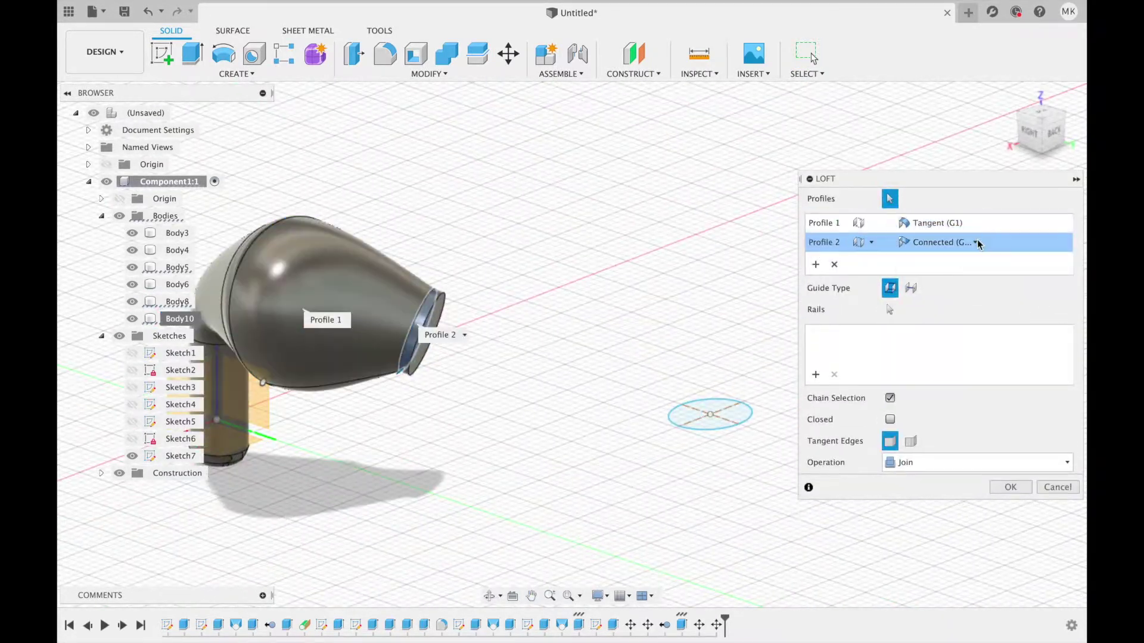
- Set the loft's second profile to Curvature (G2), then offset Sketch8's circle into a ring
{"action": "left_click", "coordinate": [975, 242]}
{"action": "left_click", "coordinate": [953, 289]}
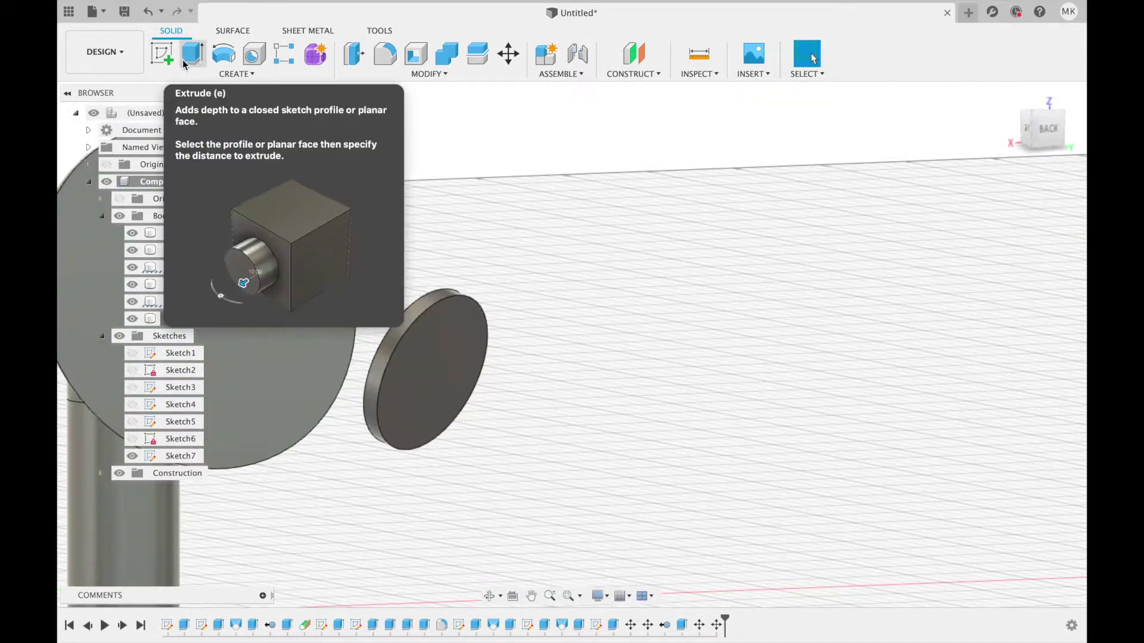
{"action": "right_click", "coordinate": [182, 473]}
{"action": "left_click", "coordinate": [227, 277]}
{"action": "left_click", "coordinate": [333, 237]}
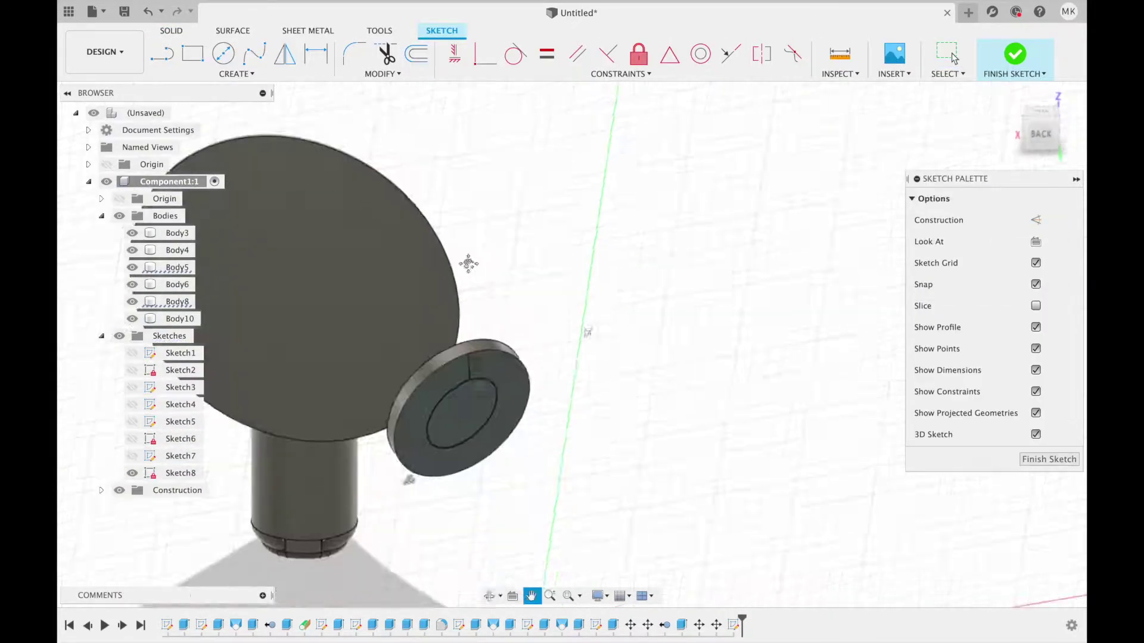
{"action": "left_click", "coordinate": [1015, 82]}
- Delete Sketch9 and offset the disc's circle in a new sketch
{"action": "right_click", "coordinate": [172, 491]}
{"action": "left_click", "coordinate": [201, 361]}
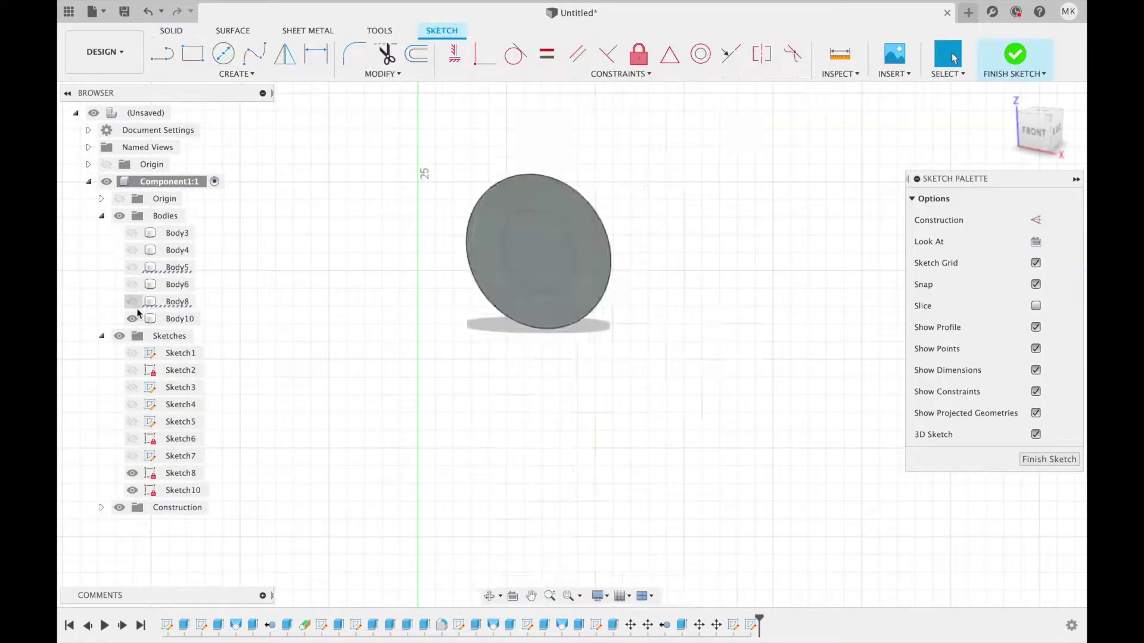
{"action": "left_click", "coordinate": [462, 127]}
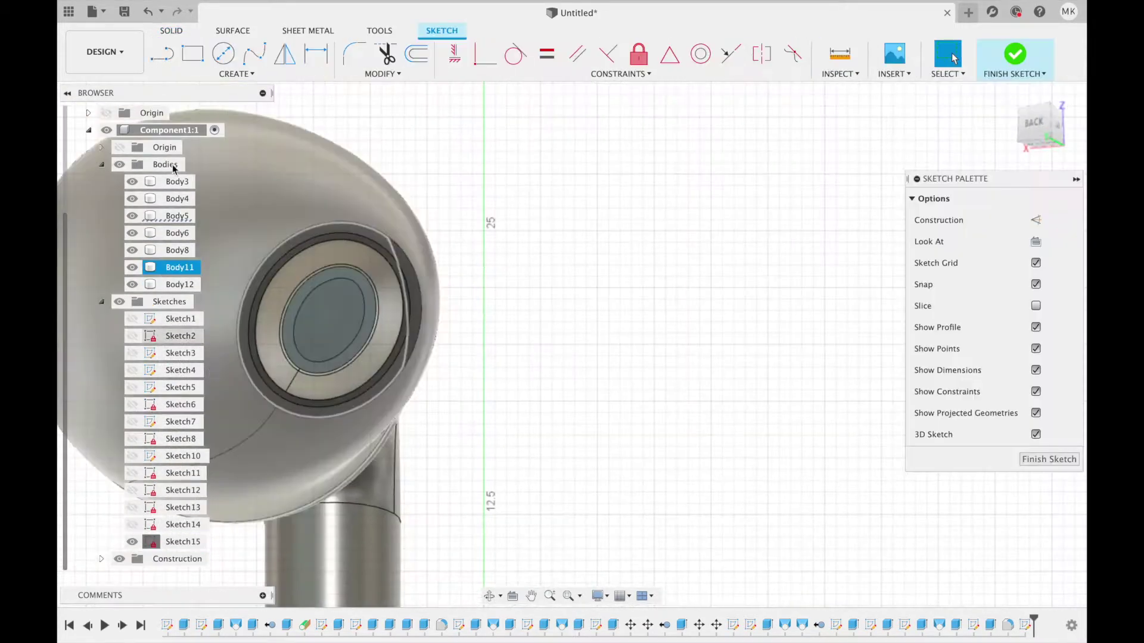
{"action": "key", "text": "o"}
{"action": "scroll", "coordinate": [416, 310], "scroll_direction": "up", "scroll_amount": 3}
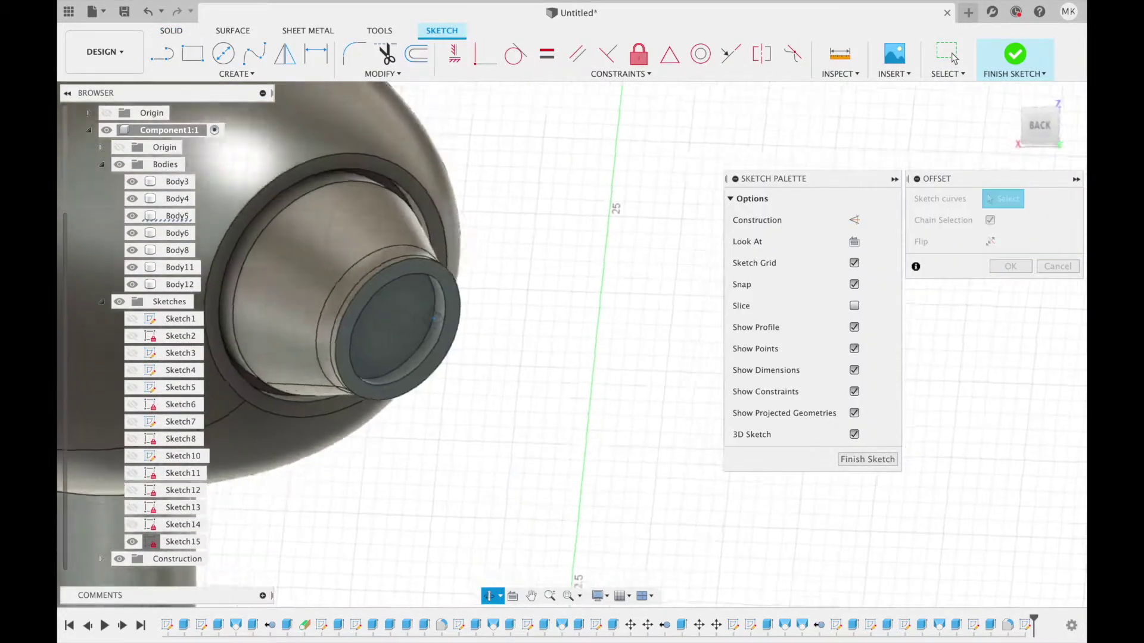
- Offset the ring's circle into a large circle on the nozzle's end plane
{"action": "left_click", "coordinate": [432, 271]}
{"action": "scroll", "coordinate": [596, 286], "scroll_direction": "up", "scroll_amount": 3}
{"action": "key", "text": "Return"}
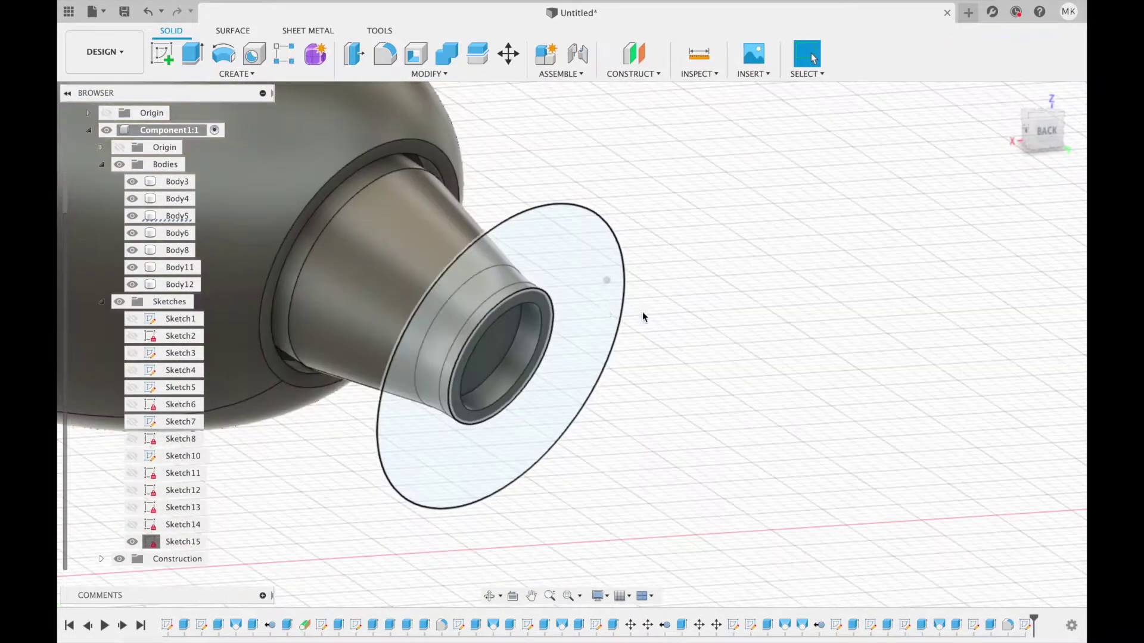
{"action": "left_click", "coordinate": [552, 346]}
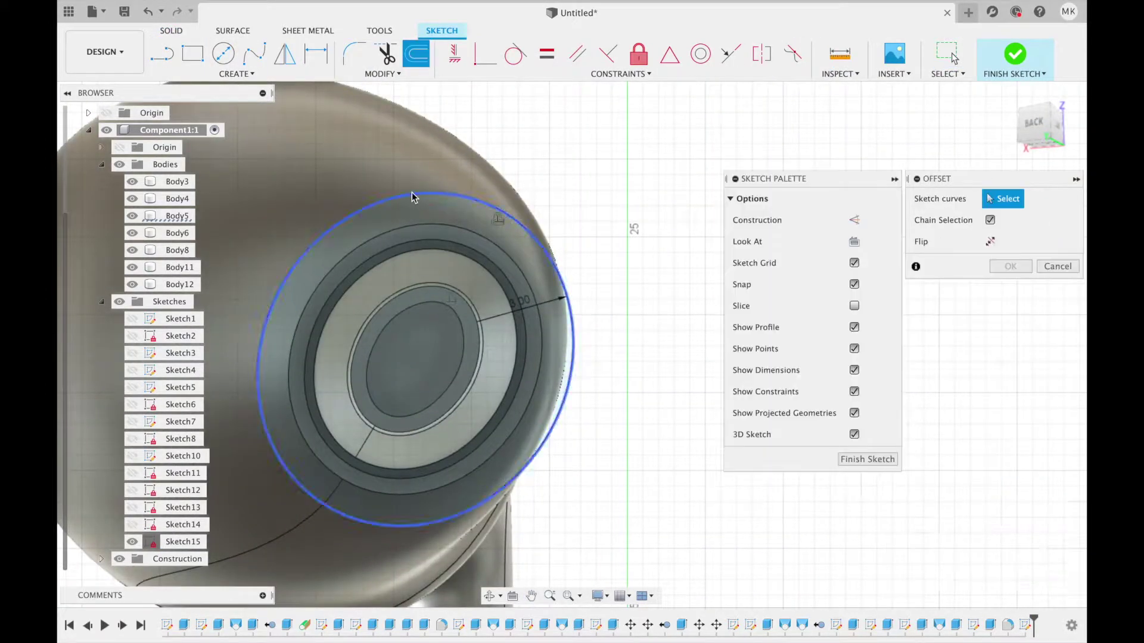
{"action": "key", "text": "Escape"}
{"action": "key", "text": "Return"}
- Cut-extrude the ring from a -6 mm offset start plane, -1 mm deep
{"action": "key", "text": "e"}
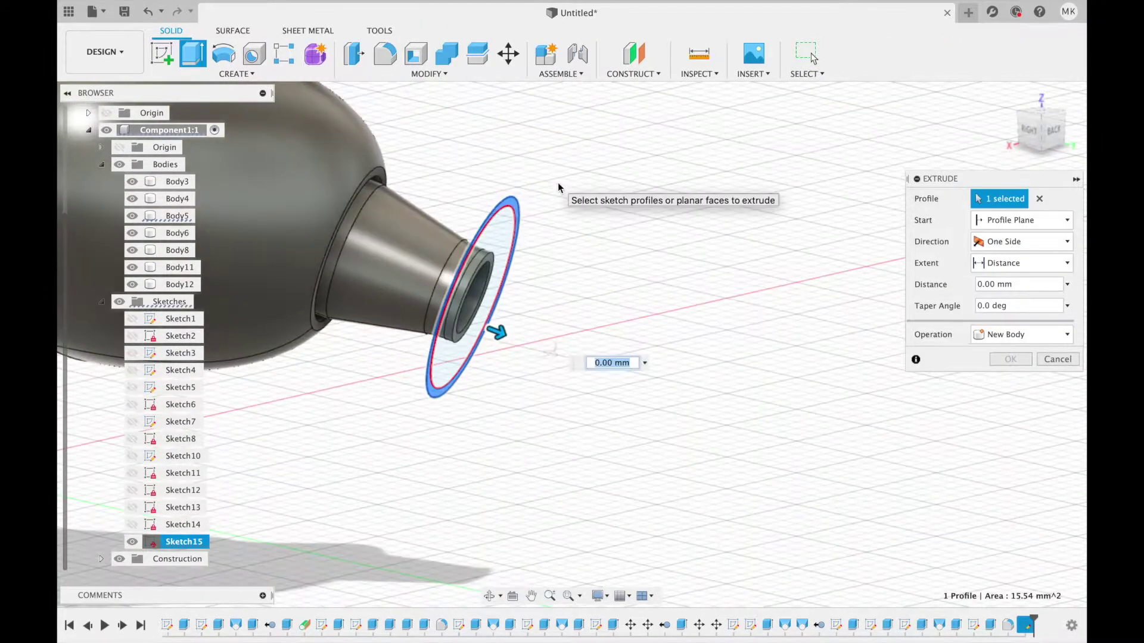
{"action": "left_click", "coordinate": [1019, 242]}
{"action": "type", "text": "-10"}
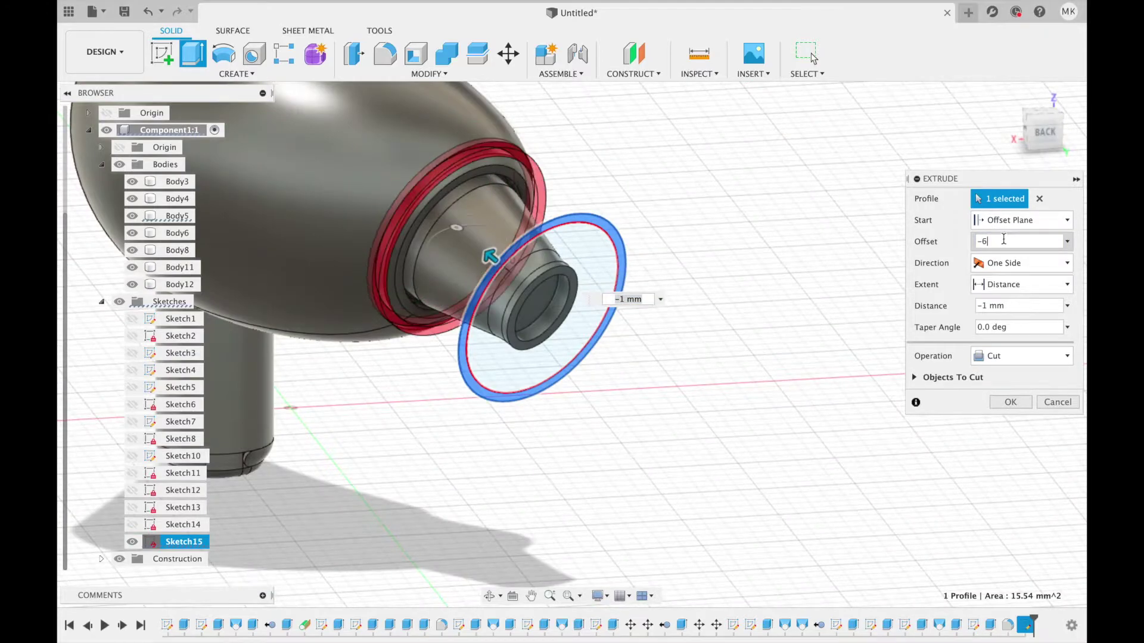
{"action": "type", "text": "6"}
{"action": "middle_click_drag", "start_coordinate": [595, 369], "coordinate": [484, 372], "text": "shift"}
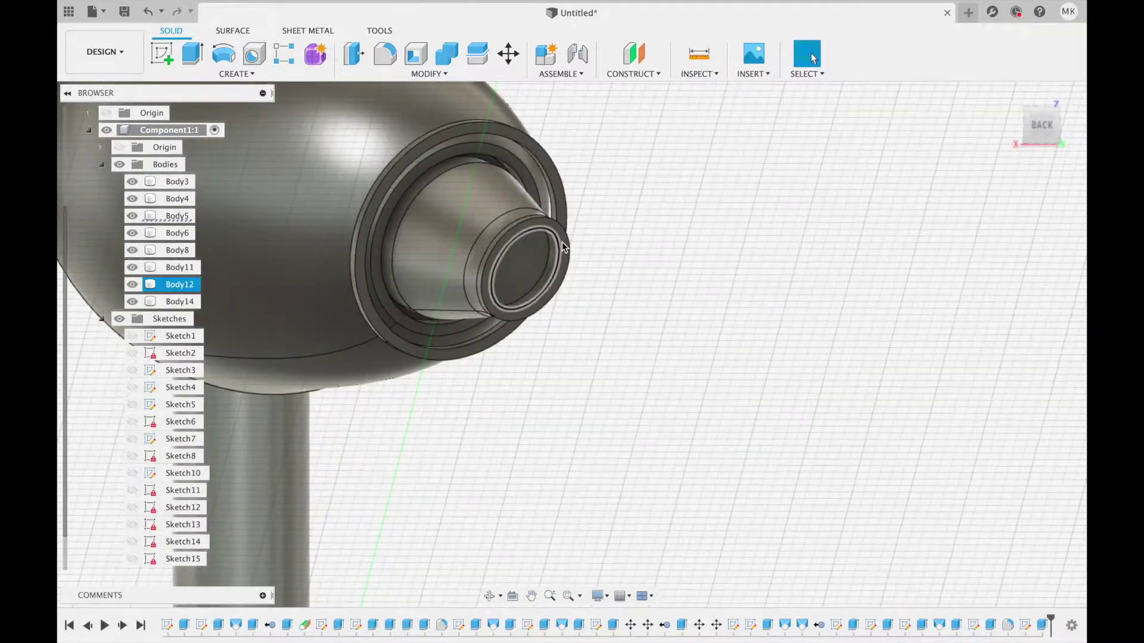
{"action": "left_click", "coordinate": [564, 247]}
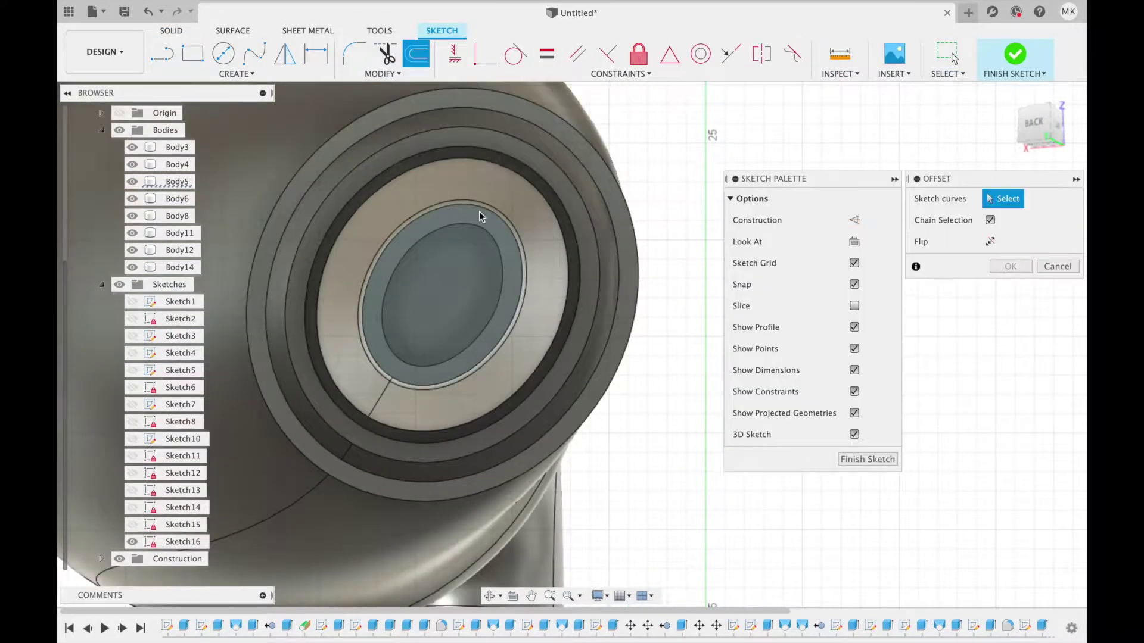
- Extrude the offset-plane circles into new cylinder bodies in front of the nozzle
{"action": "key", "text": "e"}
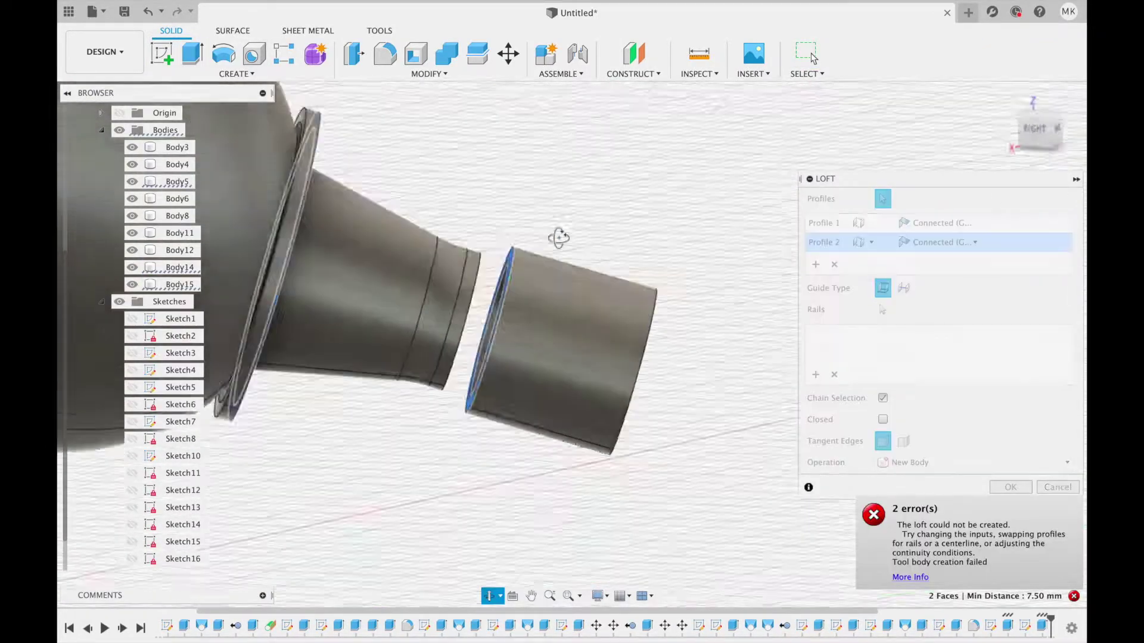
{"action": "middle_click_drag", "start_coordinate": [559, 238], "coordinate": [596, 250], "text": "shift"}
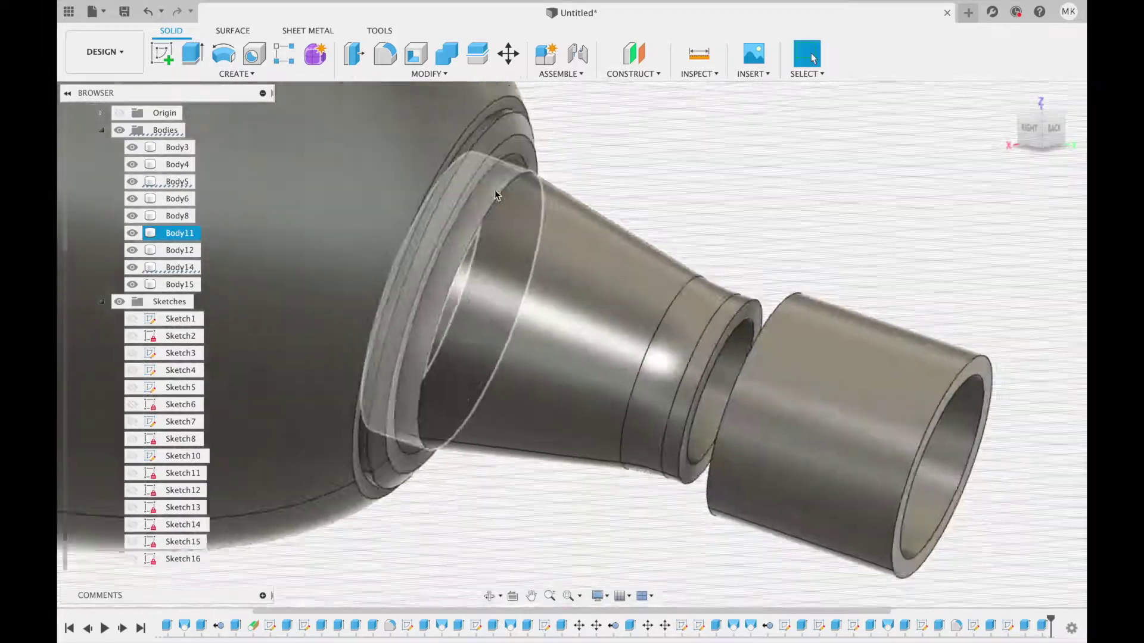
{"action": "right_click", "coordinate": [173, 267]}
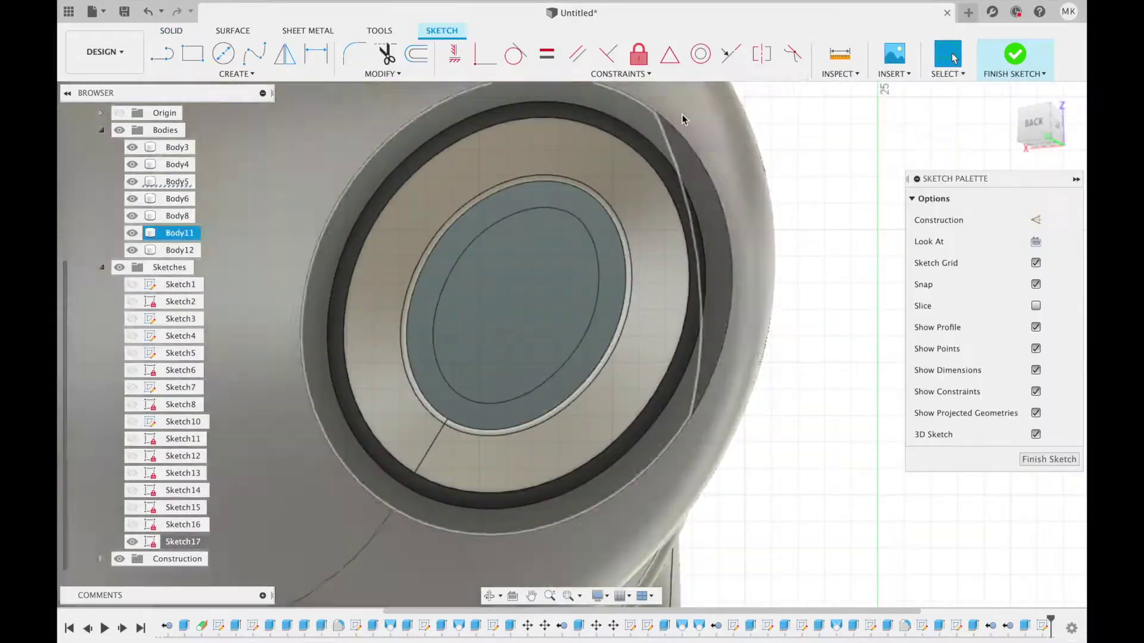
{"action": "key", "text": "Return"}
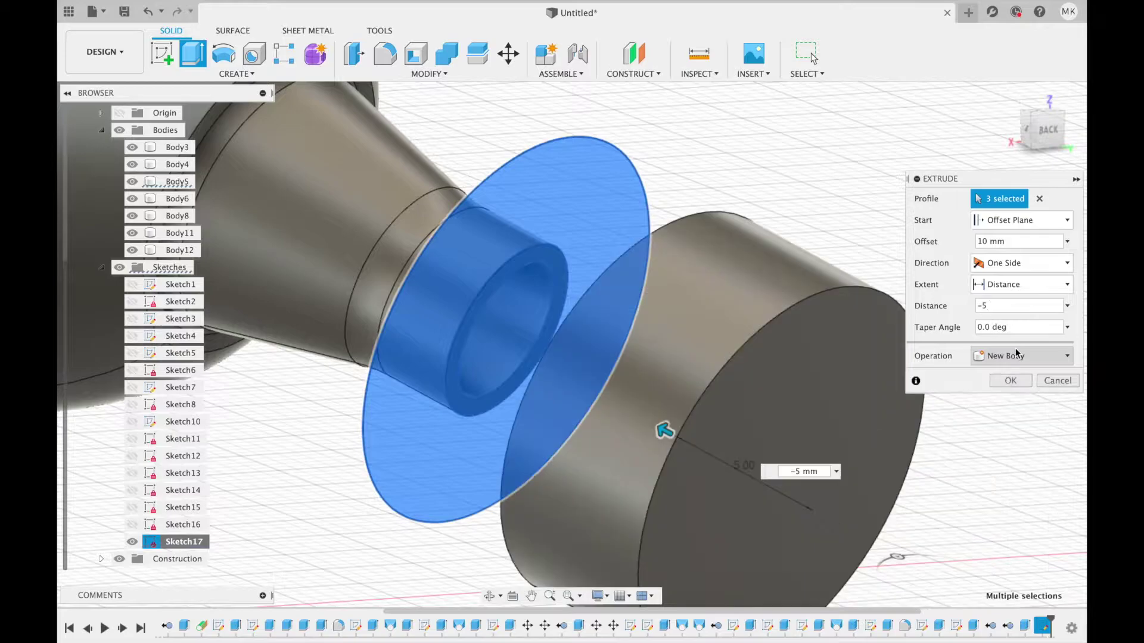
{"action": "key", "text": "Return"}
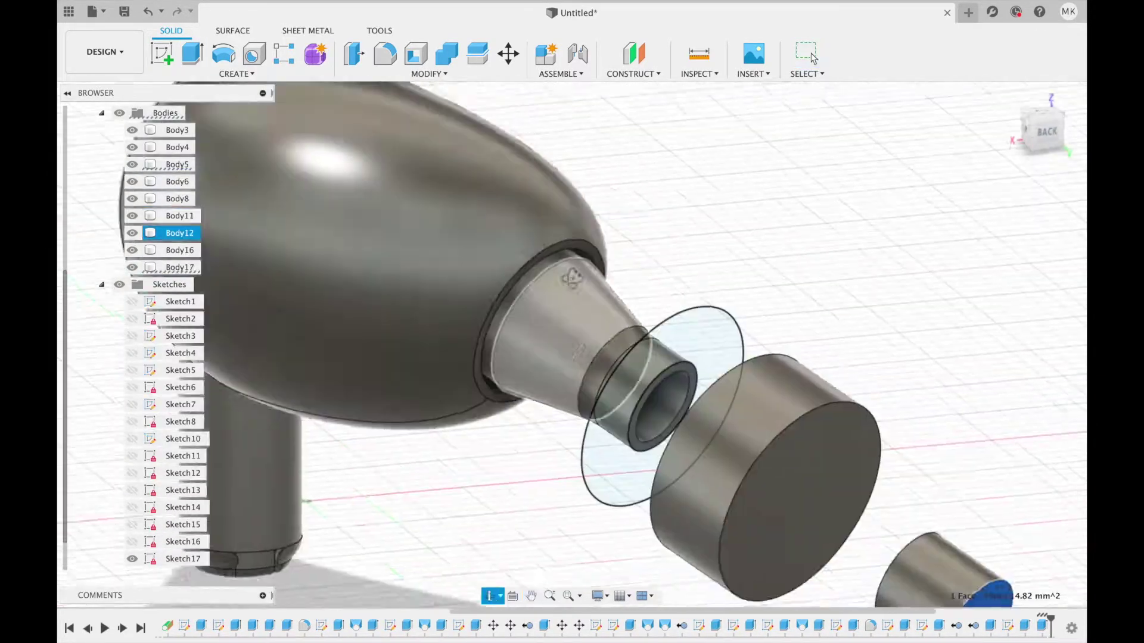
- Extrude the ear tip's selected circular face by 2 mm
{"action": "middle_click_drag", "start_coordinate": [627, 313], "coordinate": [448, 195]}
{"action": "key", "text": "e"}
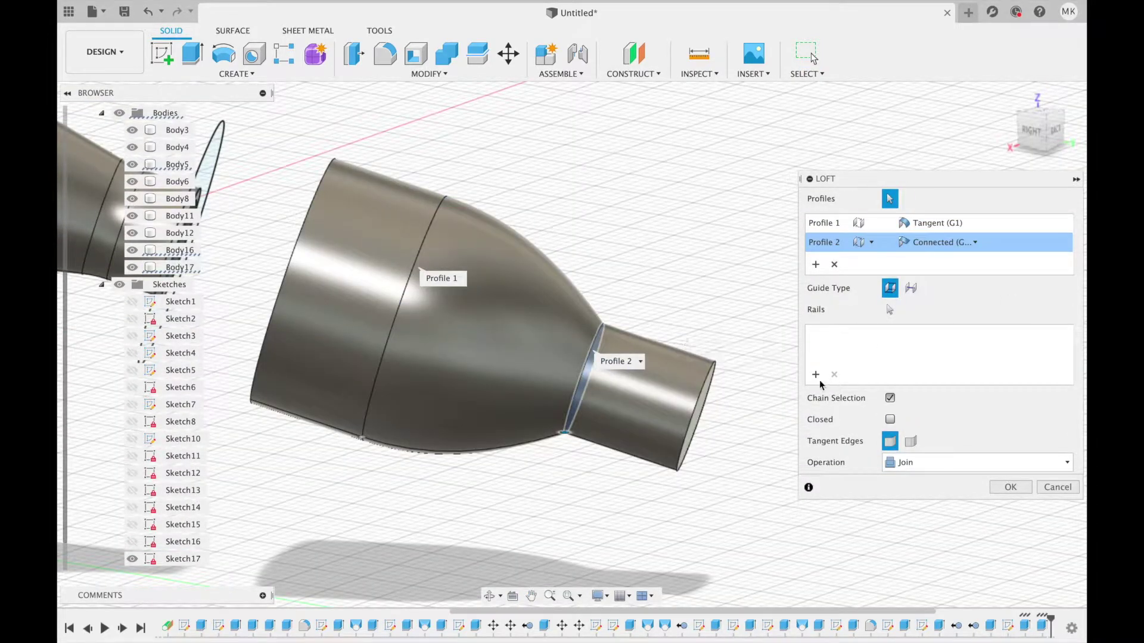
{"action": "type", "text": "2"}
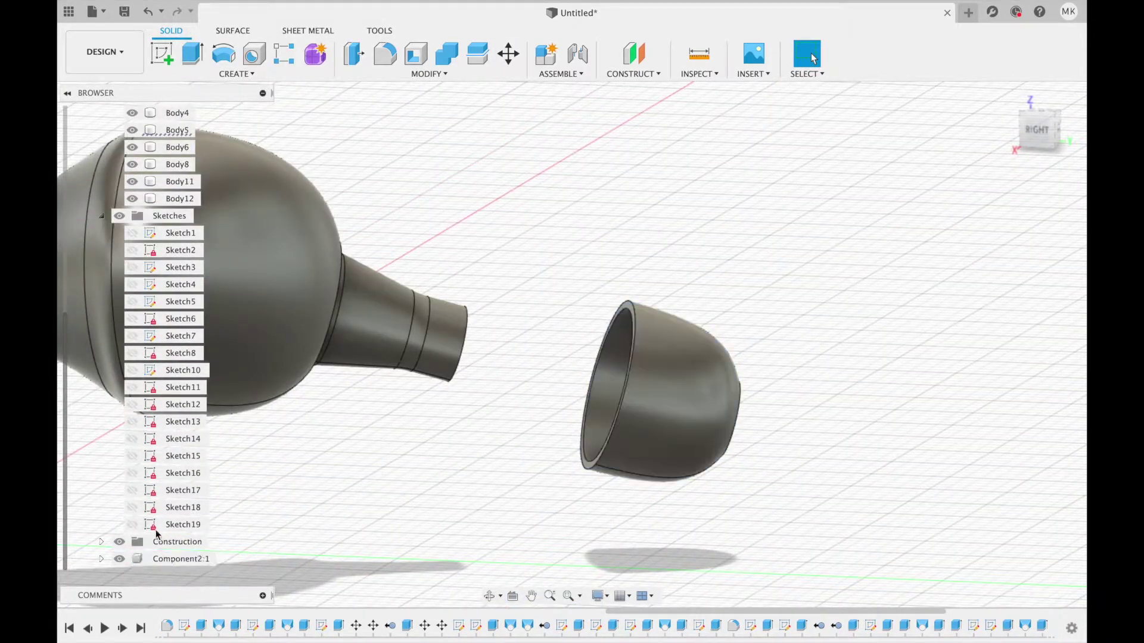
- Rigidly joint the ear tip's circular edge to the nozzle's circular edge
{"action": "key", "text": "j"}
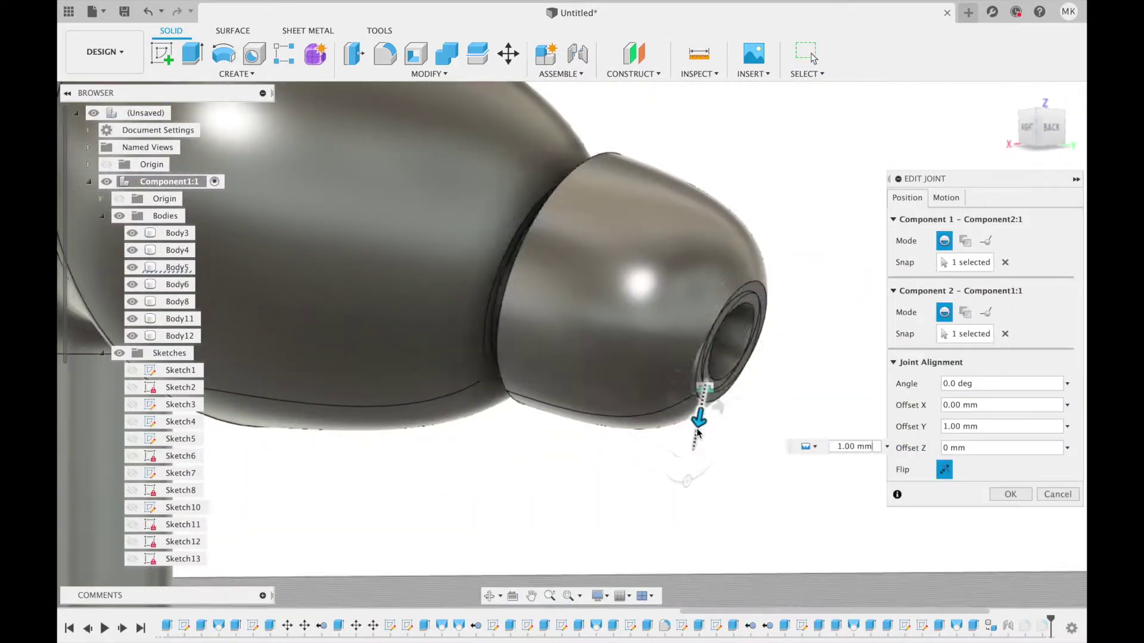
- Confirm the rigid joint, then edit Rigid1 to give it a -0.7 mm offset
{"action": "key", "text": "Return"}
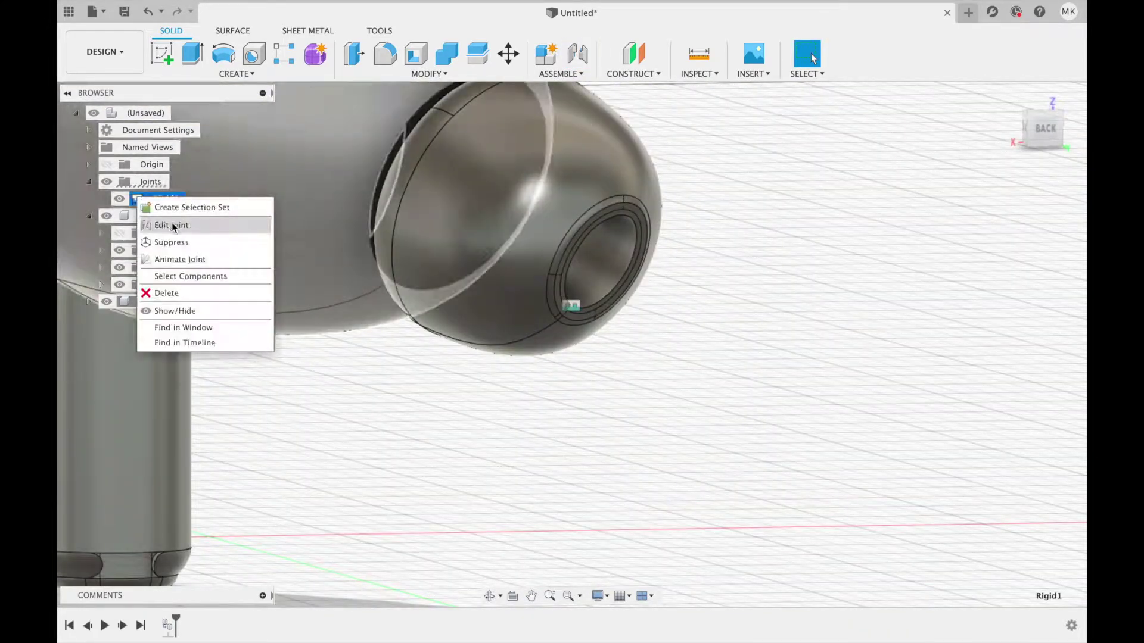
{"action": "left_click", "coordinate": [173, 225]}
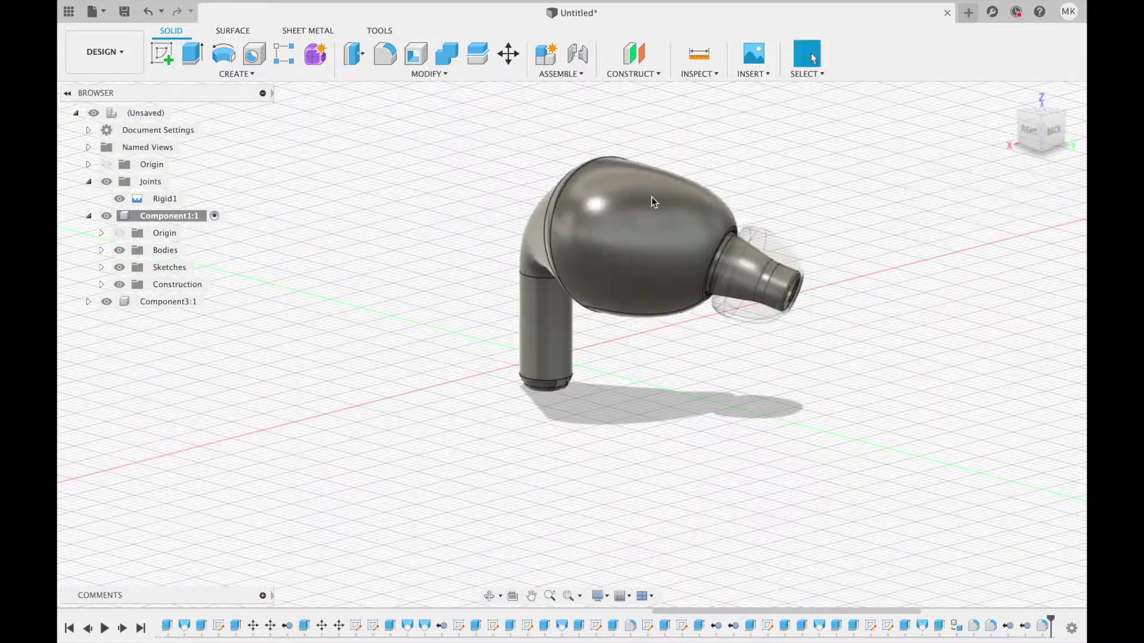
- Offset the earbud head curve by 0.1 mm and close the thin profile with a line
{"action": "key", "text": "o"}
{"action": "scroll", "coordinate": [494, 299], "scroll_direction": "up", "scroll_amount": 2}
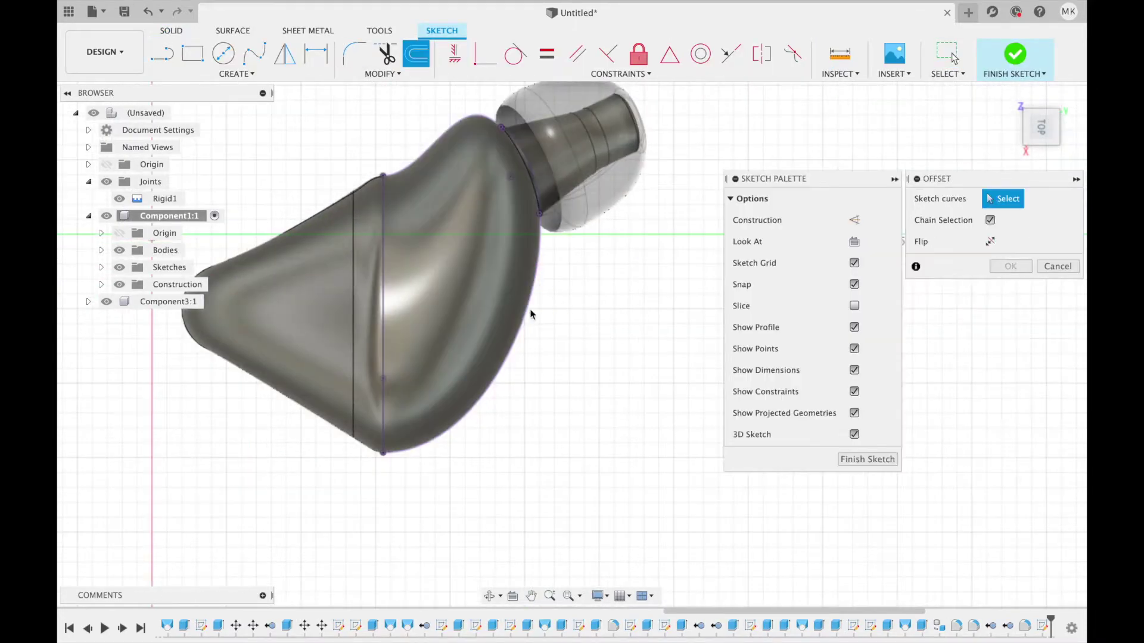
{"action": "type", "text": "0.1"}
{"action": "key", "text": "Return"}
{"action": "scroll", "coordinate": [529, 307], "scroll_direction": "up", "scroll_amount": 5}
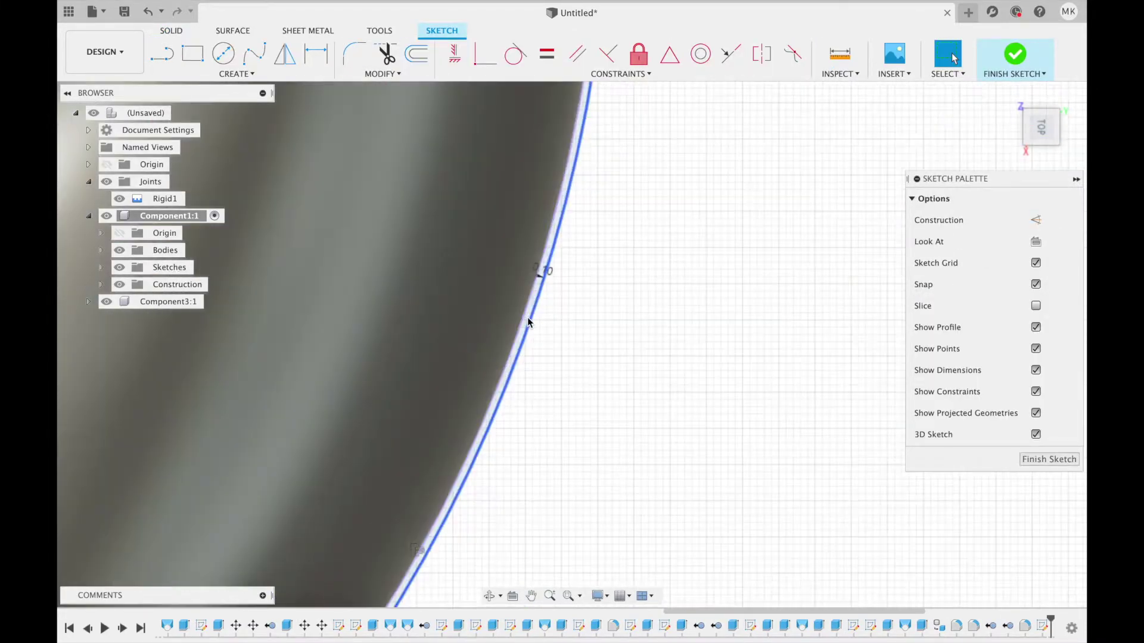
{"action": "scroll", "coordinate": [596, 268], "scroll_direction": "down", "scroll_amount": 5}
{"action": "key", "text": "l"}
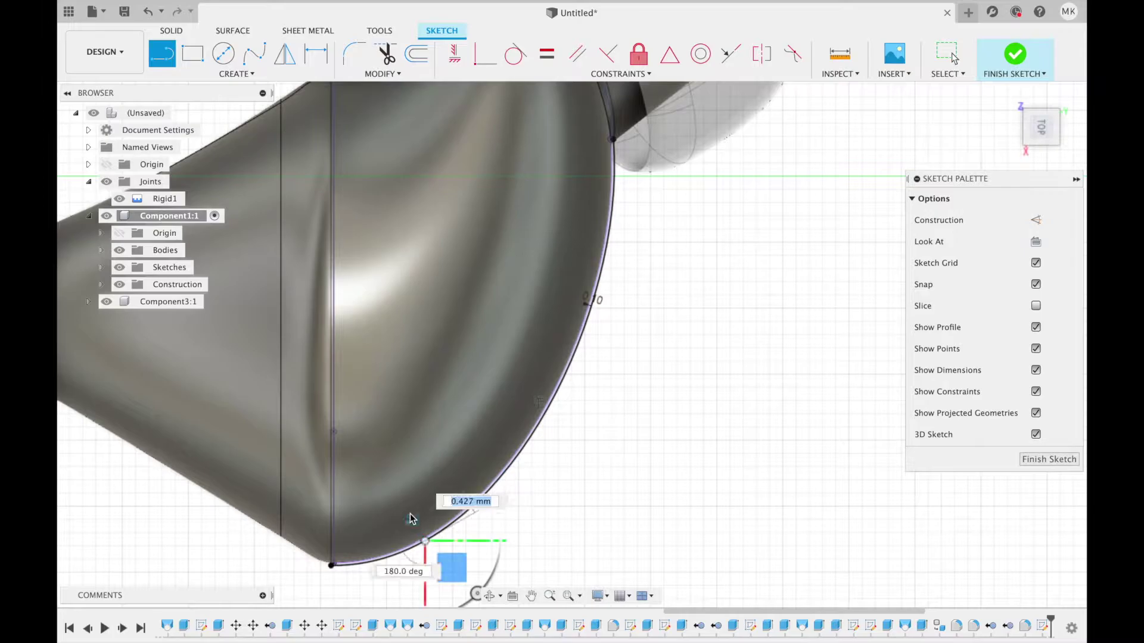
{"action": "left_click", "coordinate": [417, 525]}
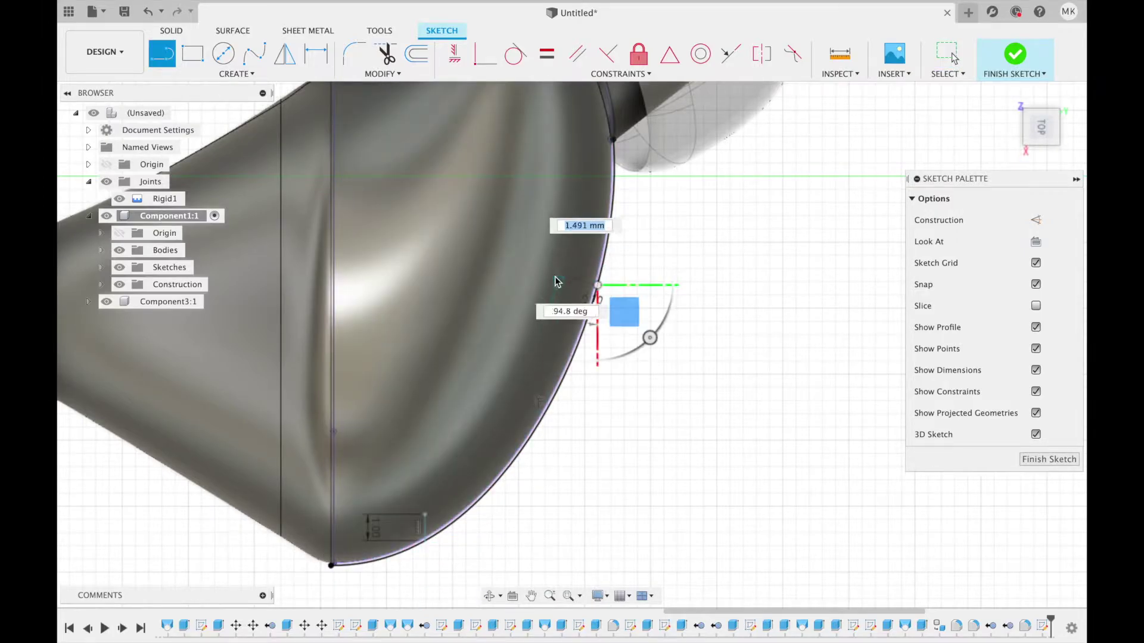
{"action": "key", "text": "Escape"}
{"action": "right_click_drag", "start_coordinate": [557, 281], "coordinate": [572, 340]}
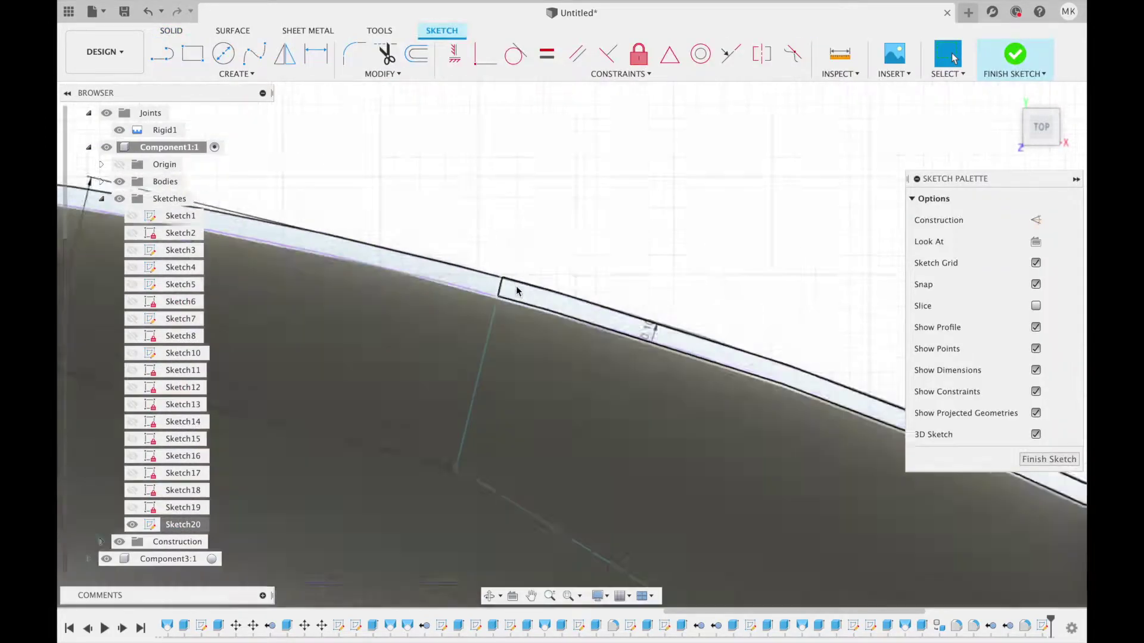
- Extrude-cut the thin profile into the earbud head, starting from a 2 mm offset
{"action": "key", "text": "e"}
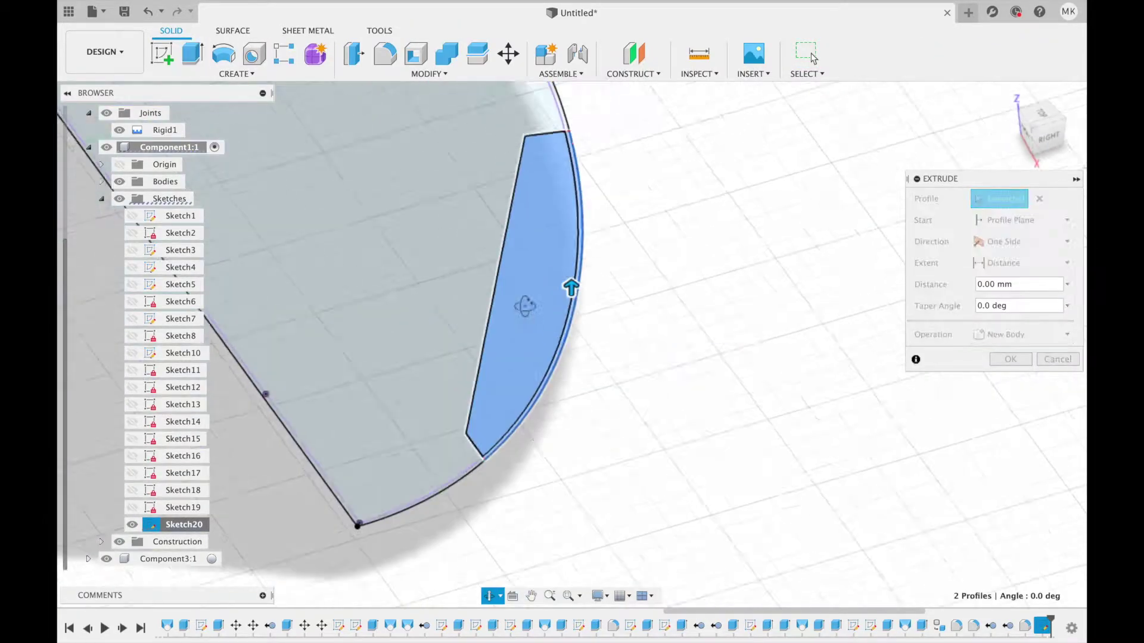
{"action": "left_click", "coordinate": [1021, 220]}
{"action": "left_click", "coordinate": [1006, 251]}
{"action": "left_click", "coordinate": [994, 241]}
{"action": "type", "text": "20"}
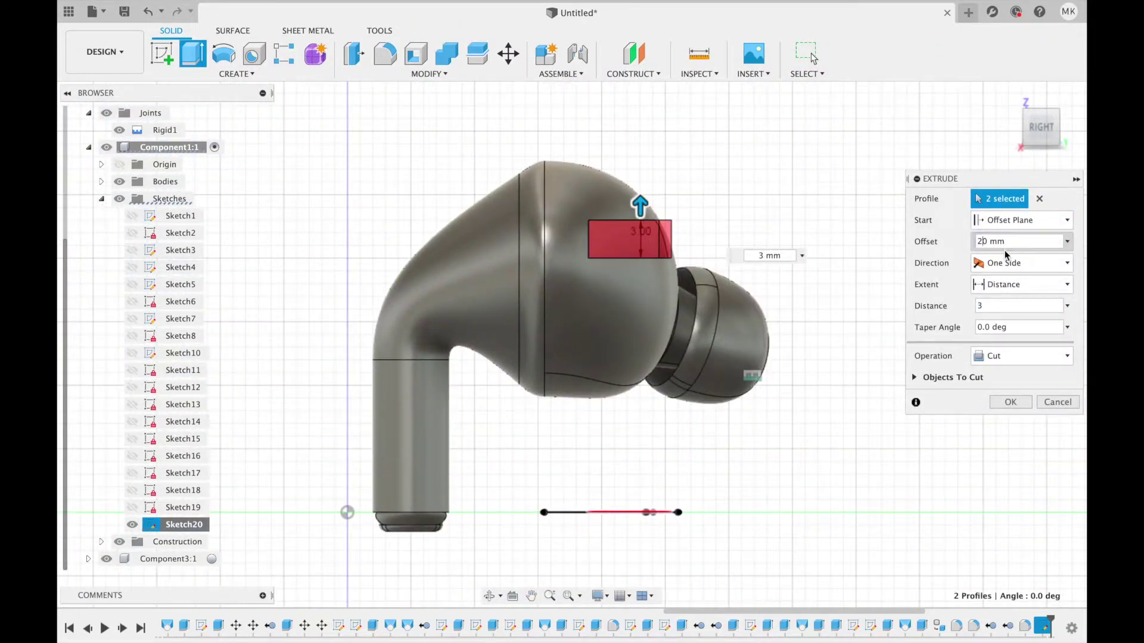
{"action": "mouse_move", "coordinate": [1004, 250]}
{"action": "middle_mouse_down", "text": "shift"}
{"action": "mouse_move", "coordinate": [830, 306]}
{"action": "mouse_move", "coordinate": [702, 289]}
{"action": "mouse_move", "coordinate": [628, 365]}
{"action": "mouse_move", "coordinate": [667, 311]}
{"action": "middle_mouse_up", "text": "shift"}
{"action": "key", "text": "Return"}
- Browse the construction plane options, including offset and tangent planes
{"action": "right_click", "coordinate": [498, 316]}
{"action": "left_click", "coordinate": [485, 413]}
{"action": "left_click", "coordinate": [1016, 51]}
{"action": "left_click", "coordinate": [633, 53]}
{"action": "left_click", "coordinate": [634, 73]}
{"action": "left_click", "coordinate": [652, 117]}
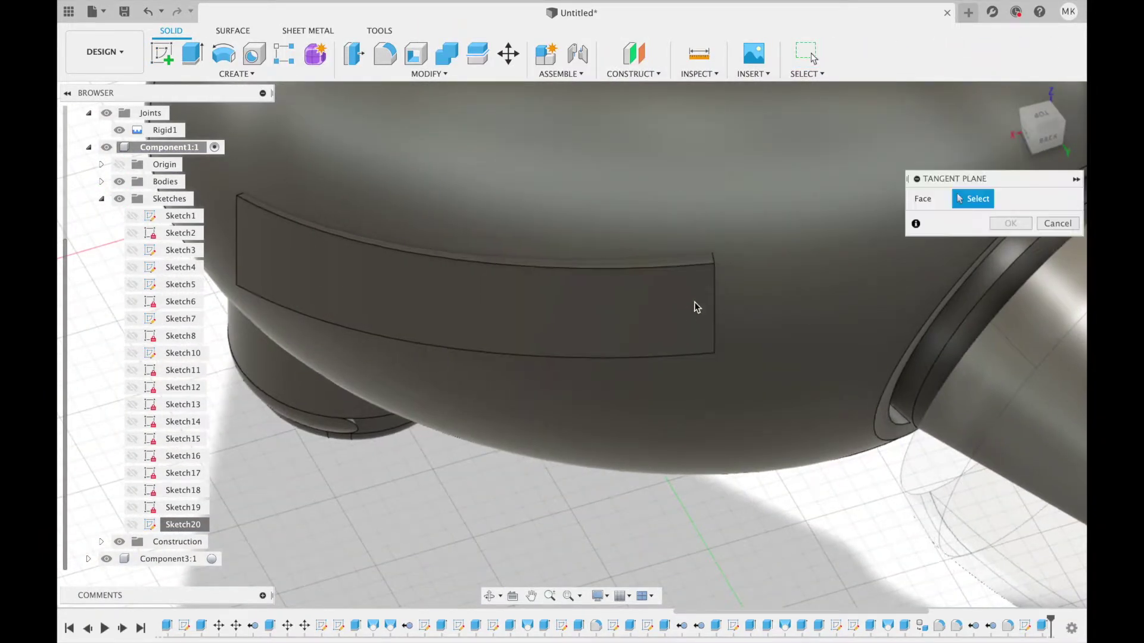
{"action": "left_click", "coordinate": [633, 74]}
{"action": "middle_click_drag", "start_coordinate": [659, 149], "coordinate": [628, 296], "text": "shift"}
- Start a fillet on the recessed panel's edge
{"action": "key", "text": "f"}
{"action": "left_click", "coordinate": [518, 298]}
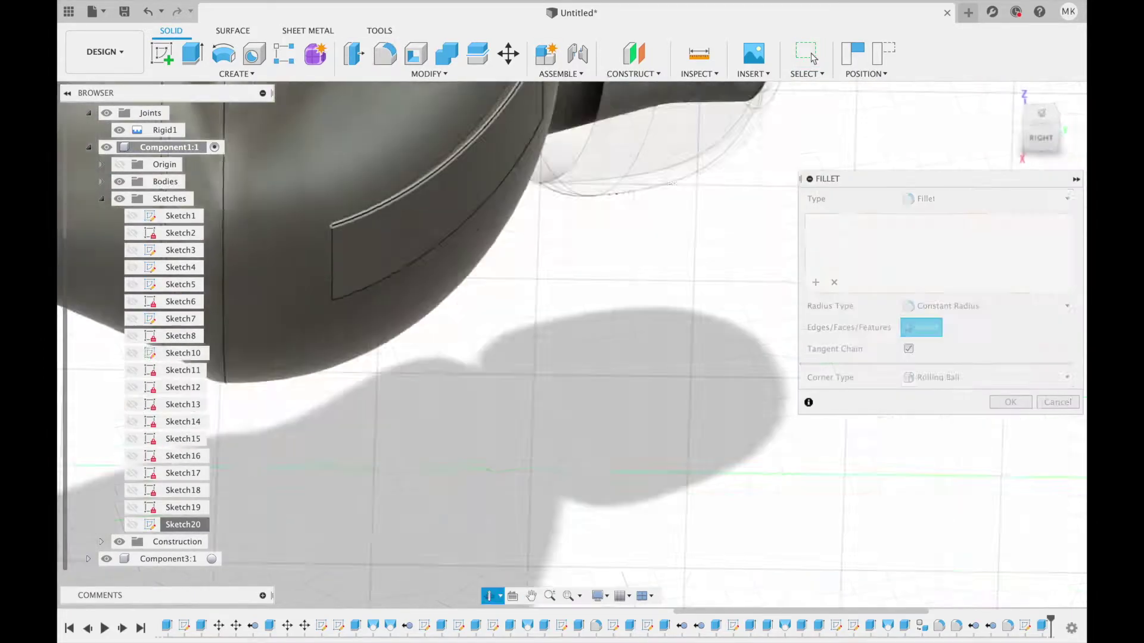
{"action": "middle_click_drag", "start_coordinate": [519, 299], "coordinate": [375, 230], "text": "shift"}
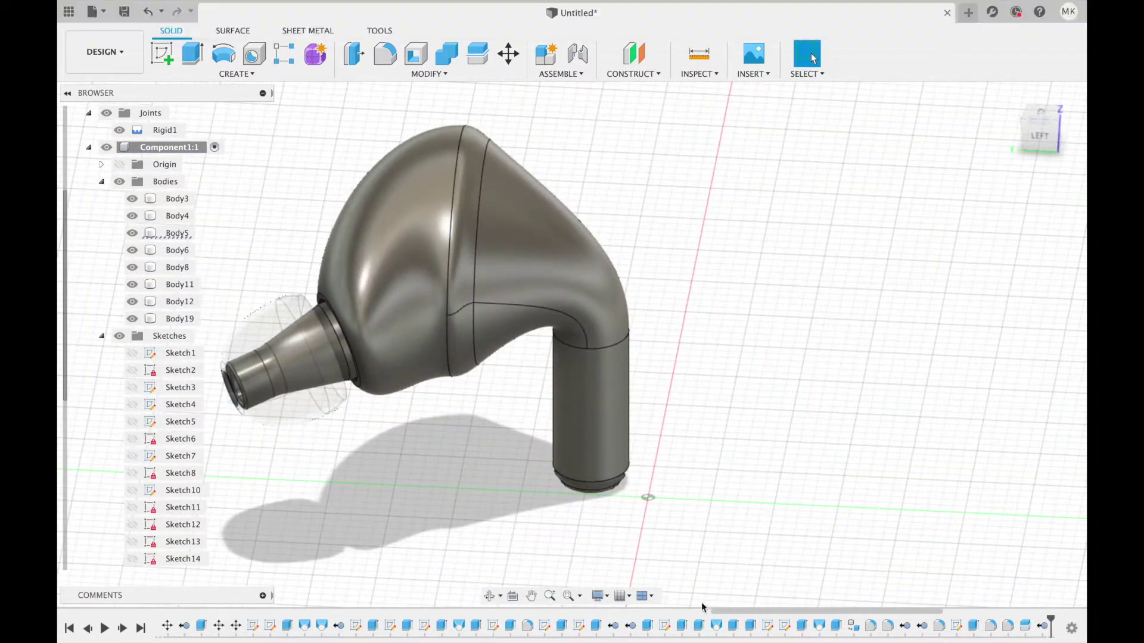
- Save the design as '#7 Airpod earbud'
{"action": "key", "text": "super+s"}
{"action": "type", "text": "#7 Airpod earbud"}
{"action": "key", "text": "Return"}
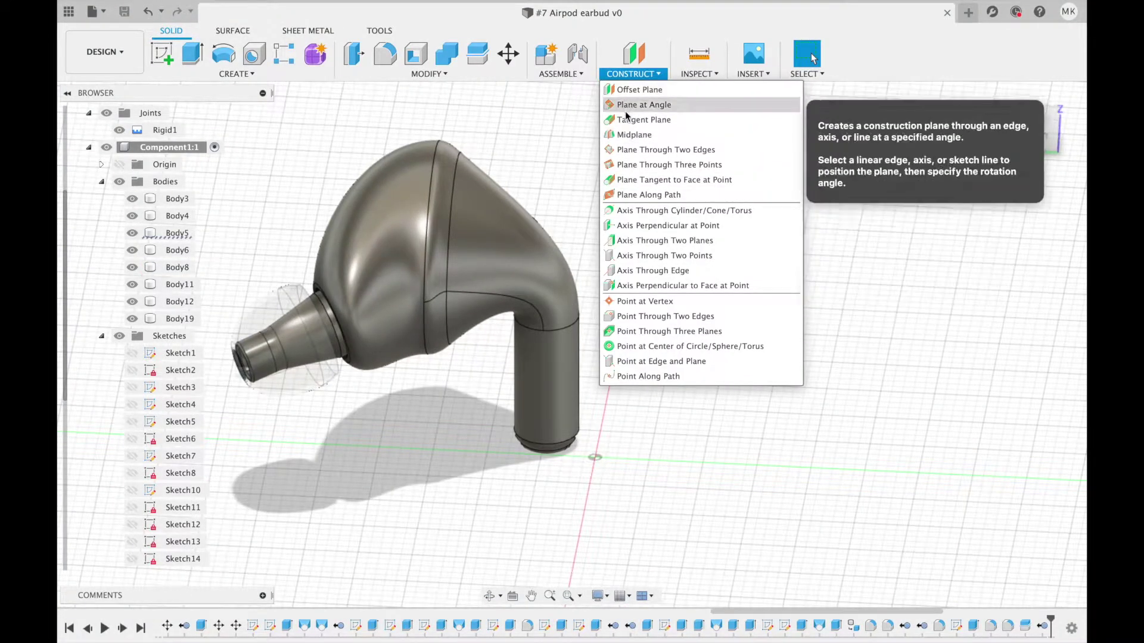
- Create a tangent plane on the stem's cylindrical face and an offset plane from it
{"action": "left_click", "coordinate": [644, 119]}
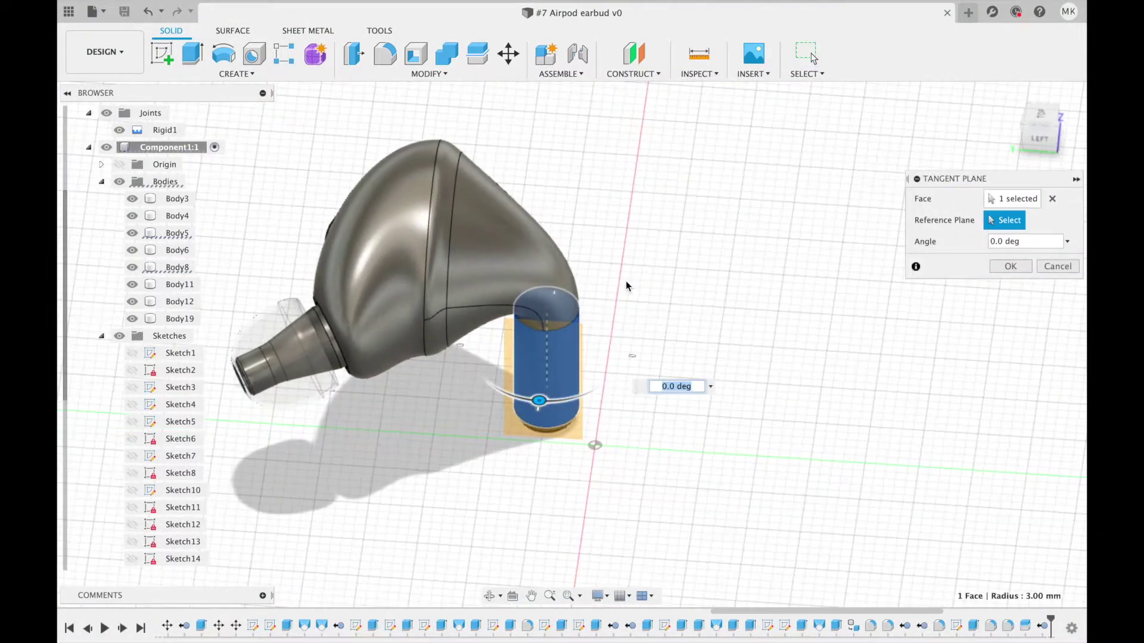
{"action": "left_click", "coordinate": [198, 280]}
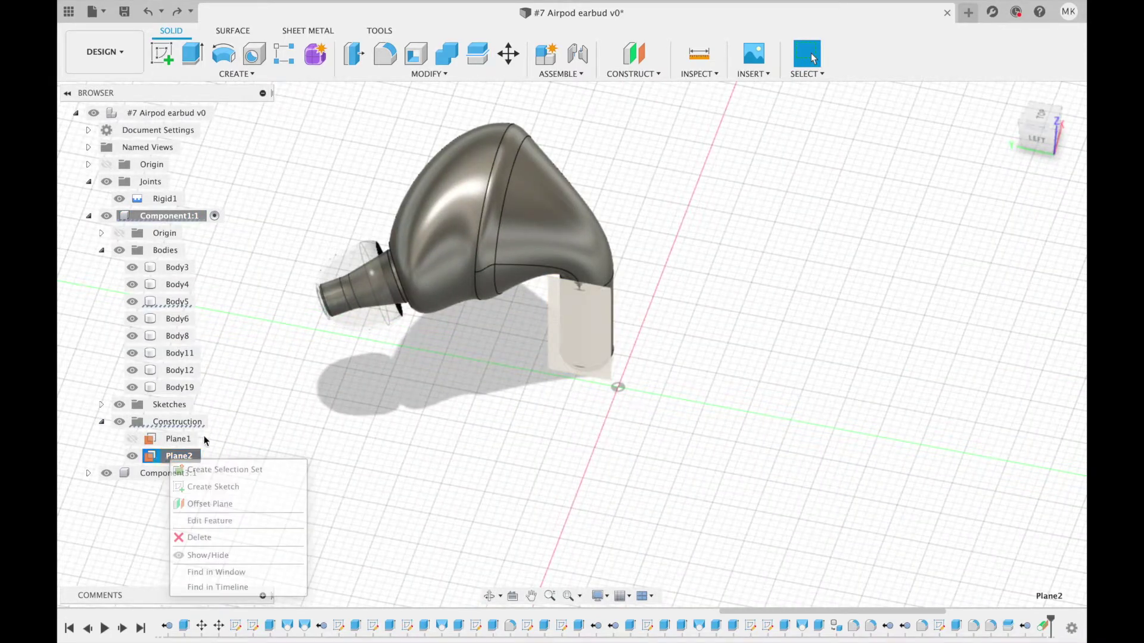
{"action": "left_click", "coordinate": [210, 504]}
- On a new sketch, offset the stem bend's outer curve by 1 mm
{"action": "left_click", "coordinate": [161, 53]}
{"action": "left_click", "coordinate": [534, 327]}
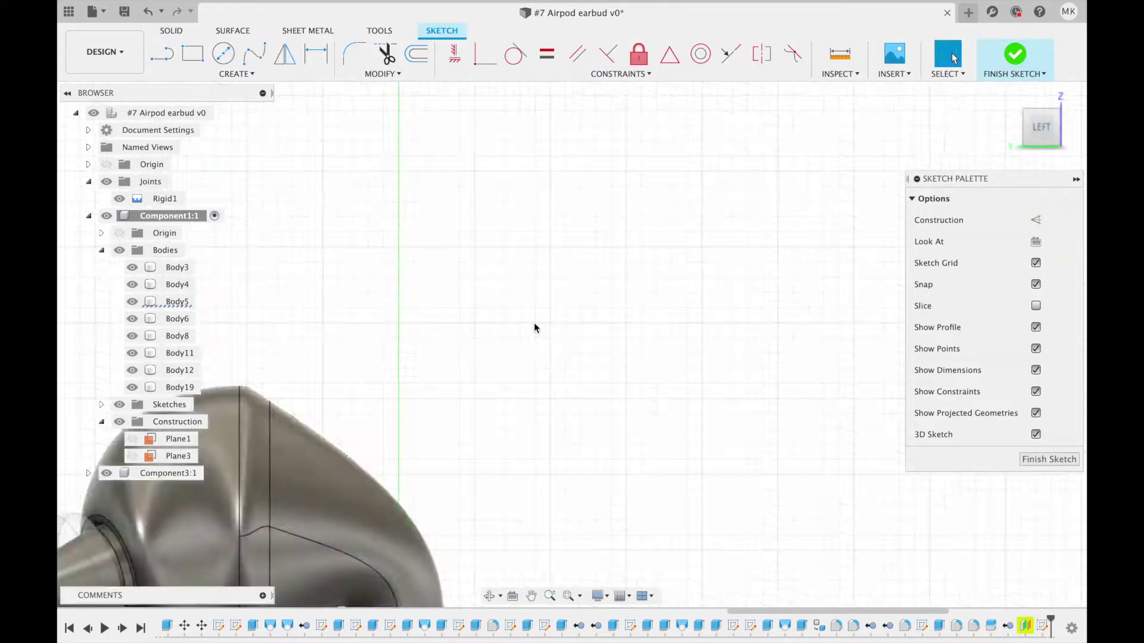
{"action": "scroll", "coordinate": [421, 324], "scroll_direction": "up", "scroll_amount": 5}
{"action": "key", "text": "o"}
{"action": "left_click", "coordinate": [433, 287]}
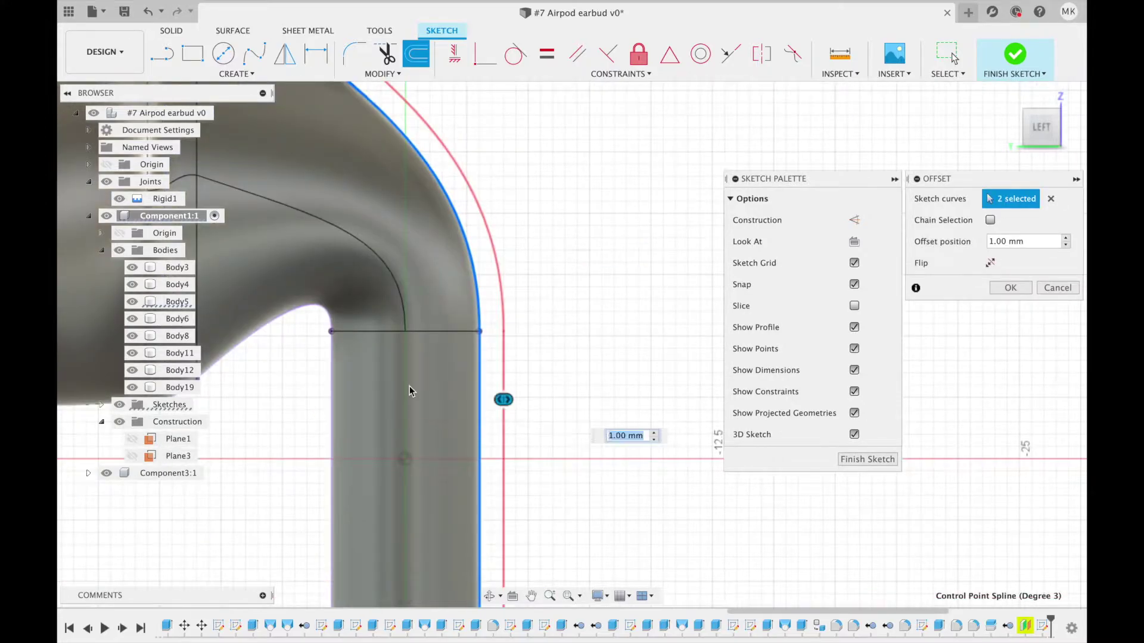
{"action": "key", "text": "Return"}
{"action": "scroll", "coordinate": [501, 399], "scroll_direction": "down", "scroll_amount": 3}
- Close the strip profile with lines across the stem and finish the sketch
{"action": "key", "text": "l"}
{"action": "scroll", "coordinate": [510, 261], "scroll_direction": "up", "scroll_amount": 5}
{"action": "left_click", "coordinate": [511, 260]}
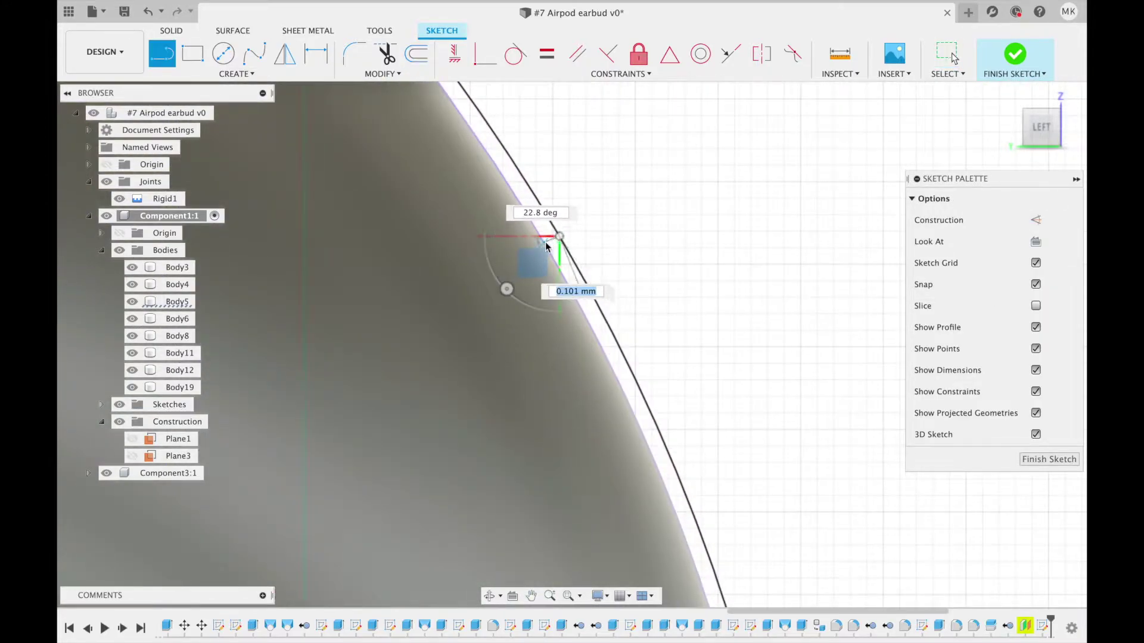
{"action": "scroll", "coordinate": [504, 278], "scroll_direction": "up", "scroll_amount": 3}
{"action": "scroll", "coordinate": [596, 285], "scroll_direction": "down", "scroll_amount": 5}
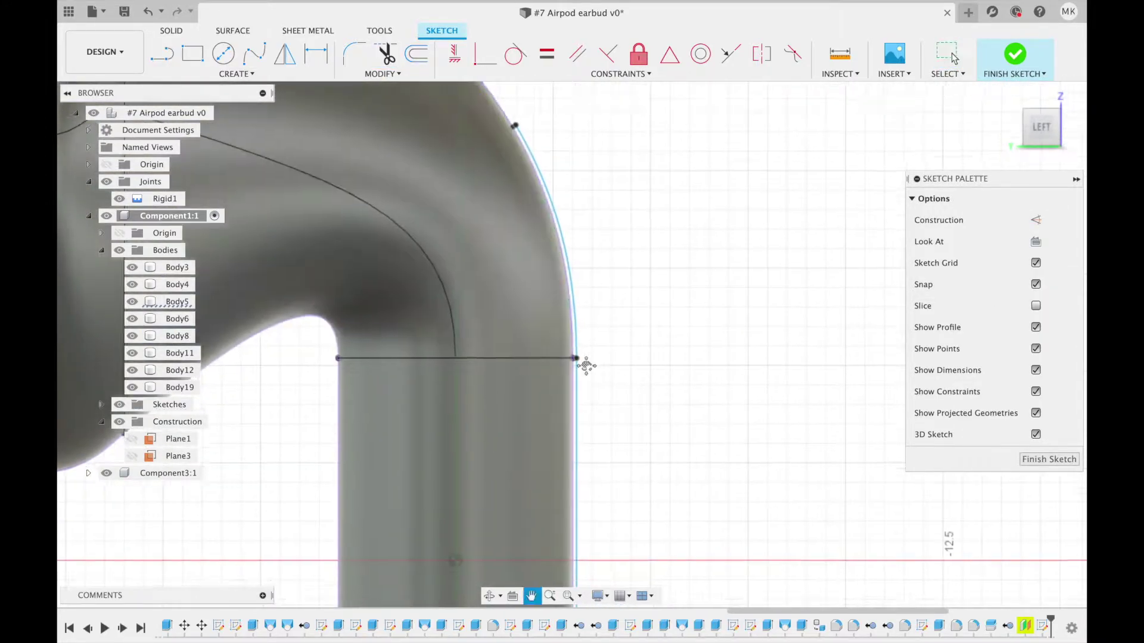
{"action": "key", "text": "l"}
{"action": "scroll", "coordinate": [596, 401], "scroll_direction": "up", "scroll_amount": 5}
{"action": "key", "text": "Escape"}
{"action": "key", "text": "l"}
{"action": "key", "text": "Escape"}
{"action": "scroll", "coordinate": [262, 151], "scroll_direction": "down", "scroll_amount": 3}
{"action": "scroll", "coordinate": [471, 230], "scroll_direction": "down", "scroll_amount": 2}
- Extrude the thin strip profiles symmetrically by 1 mm
{"action": "key", "text": "e"}
{"action": "left_click", "coordinate": [1025, 241]}
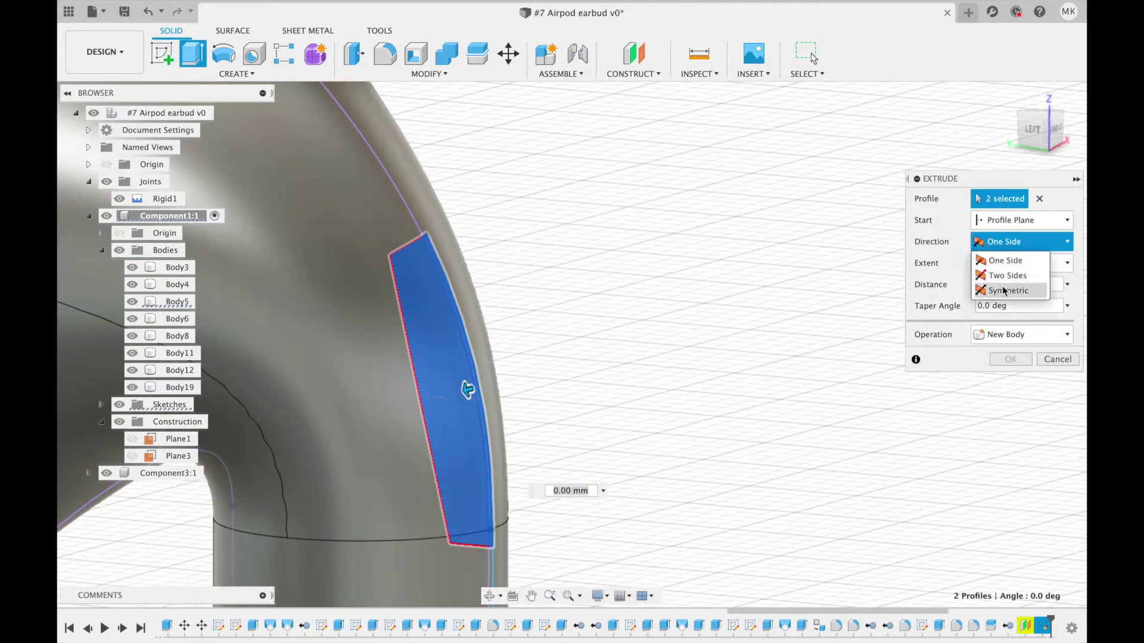
{"action": "middle_click_drag", "start_coordinate": [467, 388], "coordinate": [519, 388], "text": "shift"}
{"action": "type", "text": "1"}
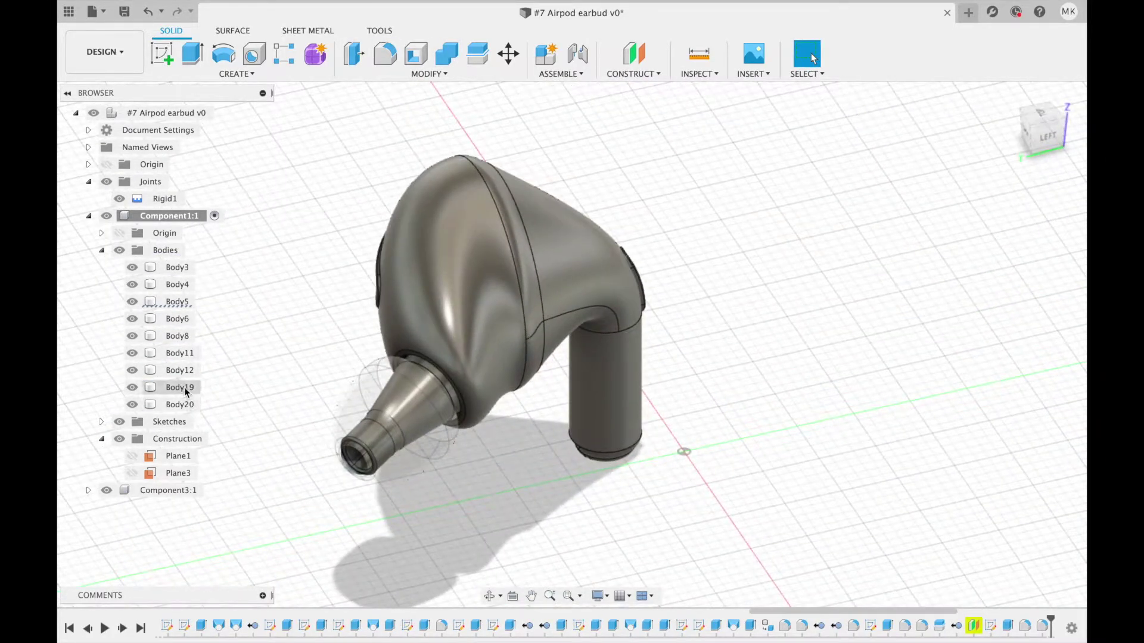
- Apply a silver Paint-Metallic finish to the earbud body and switch to the Render workspace
{"action": "left_click", "coordinate": [105, 52]}
{"action": "left_click", "coordinate": [115, 138]}
{"action": "left_click", "coordinate": [162, 54]}
{"action": "left_click", "coordinate": [208, 74]}
{"action": "left_click", "coordinate": [831, 445]}
{"action": "scroll", "coordinate": [834, 417], "scroll_direction": "down", "scroll_amount": 1}
{"action": "left_click_drag", "start_coordinate": [831, 405], "coordinate": [841, 392]}
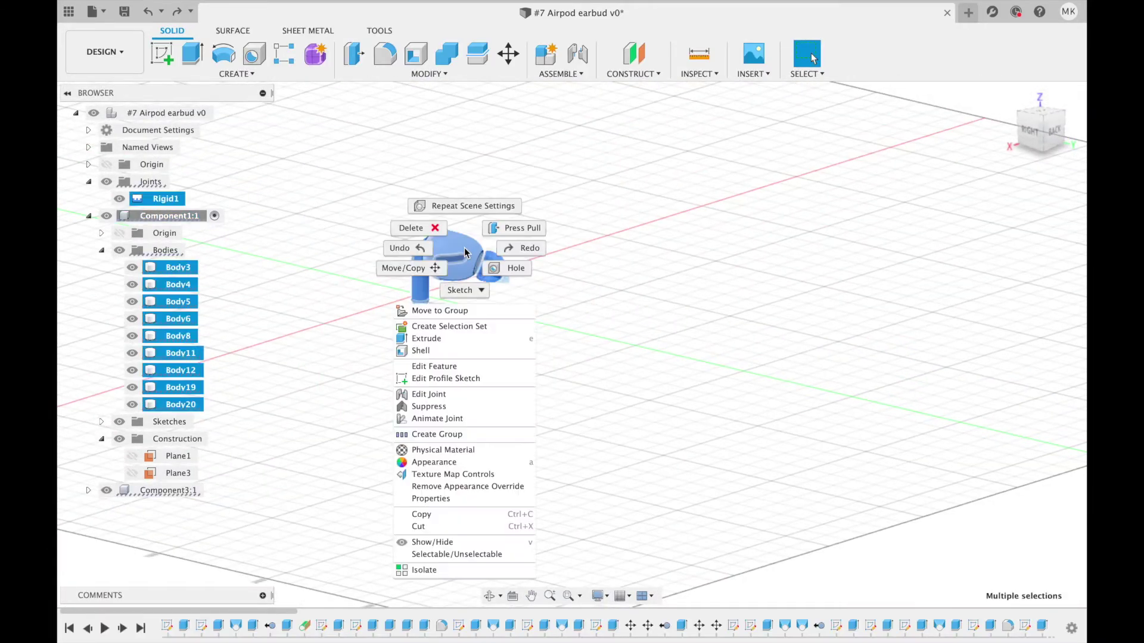
{"action": "left_click", "coordinate": [1055, 131]}
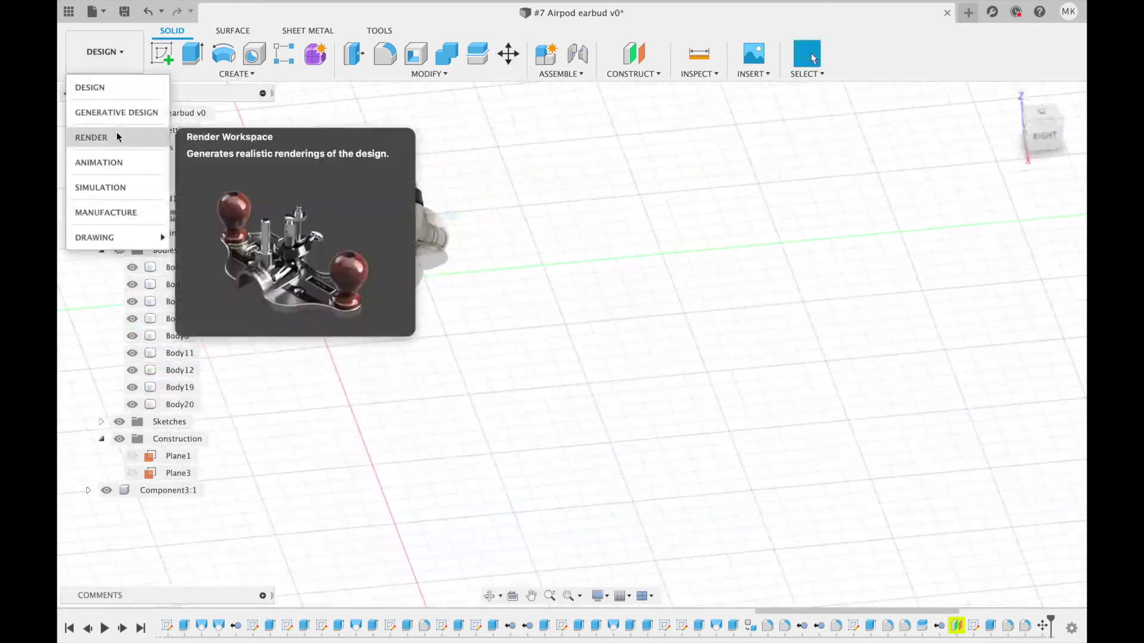
{"action": "left_click", "coordinate": [117, 136]}
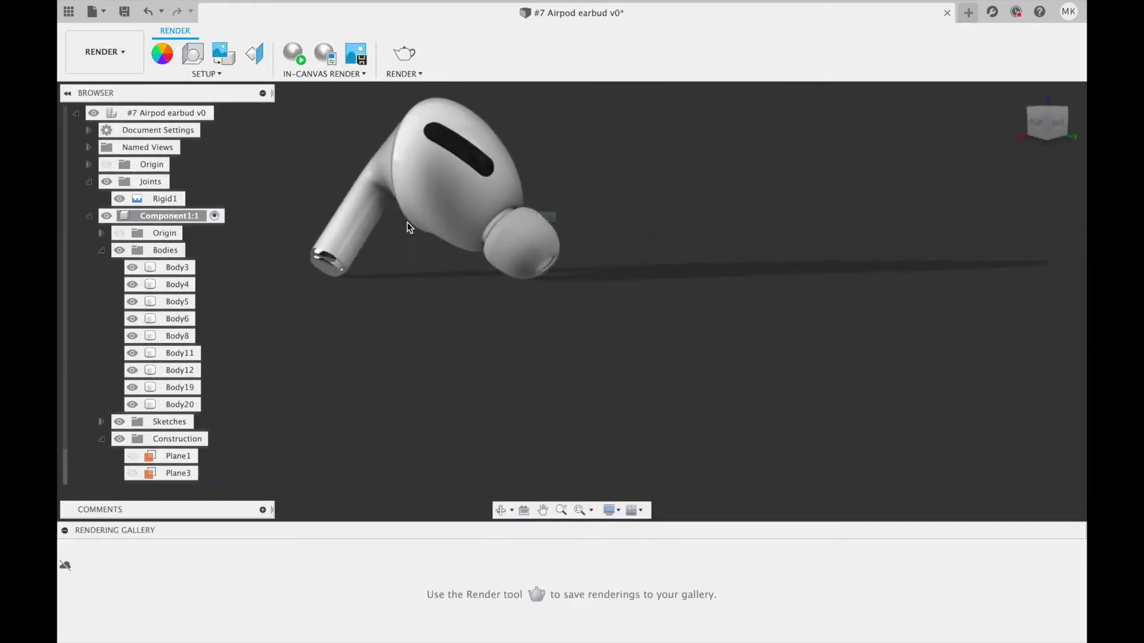
- Orbit the white earbud to a final camera angle and start the cloud render
{"action": "mouse_move", "coordinate": [504, 352]}
{"action": "middle_mouse_down", "text": "shift"}
{"action": "mouse_move", "coordinate": [722, 302]}
{"action": "mouse_move", "coordinate": [660, 330]}
{"action": "middle_mouse_up", "text": "shift"}
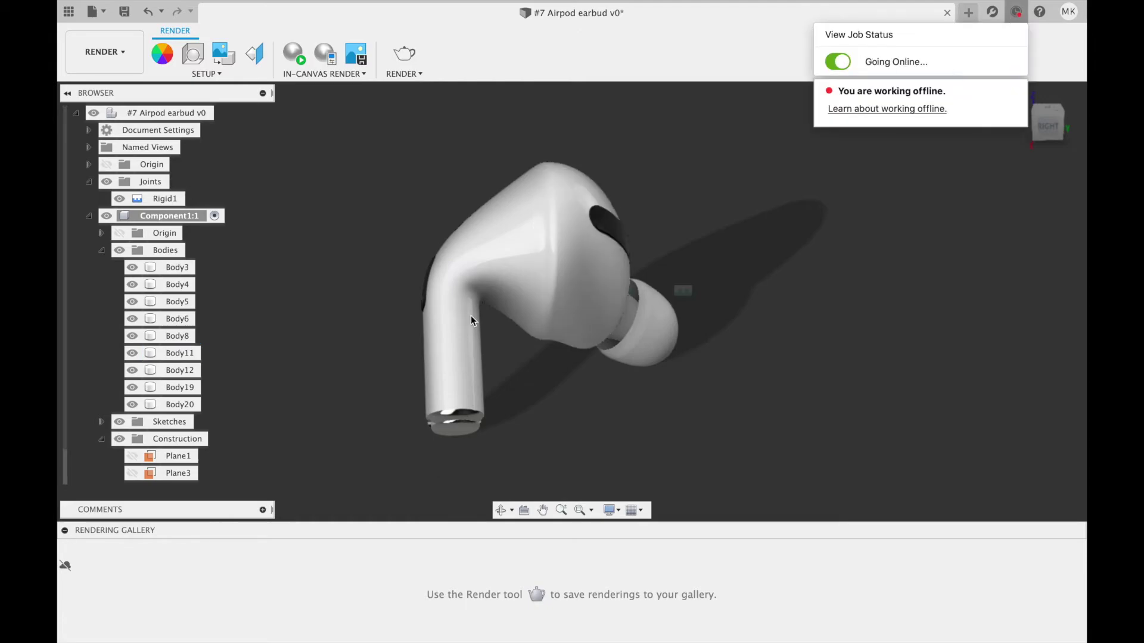
{"action": "middle_click_drag", "start_coordinate": [639, 280], "coordinate": [681, 216], "text": "shift"}
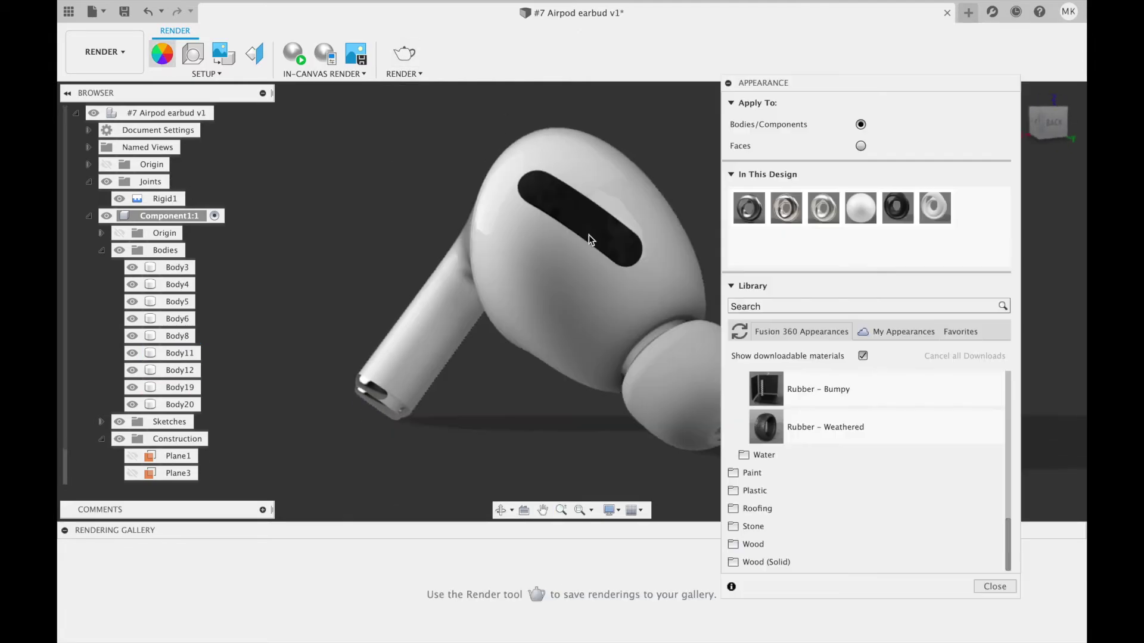
{"action": "left_click", "coordinate": [691, 443]}
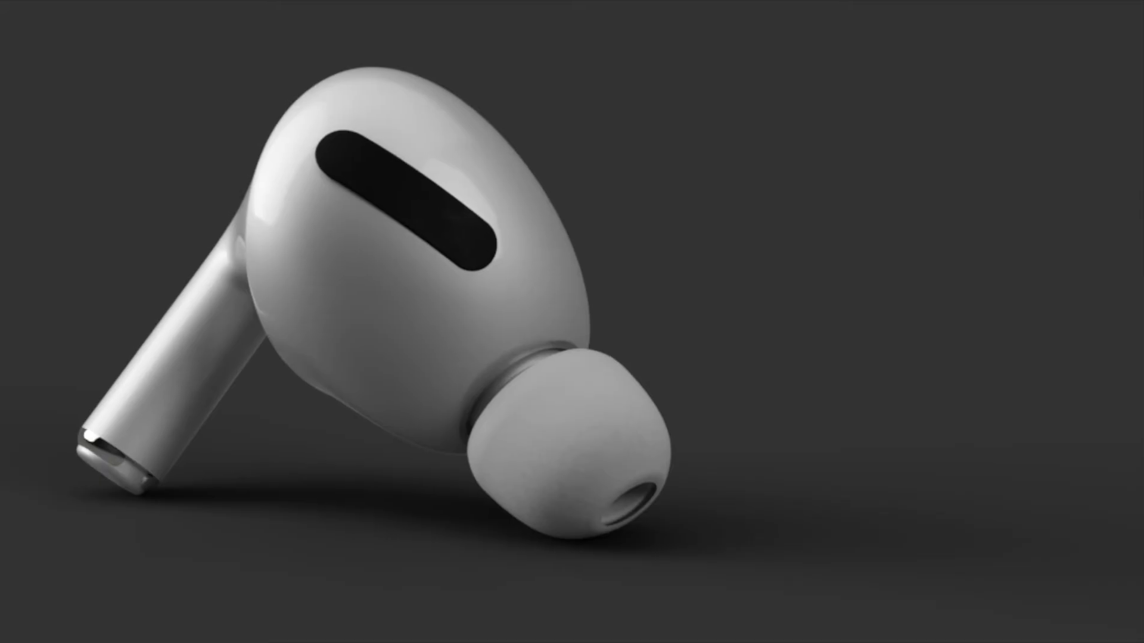